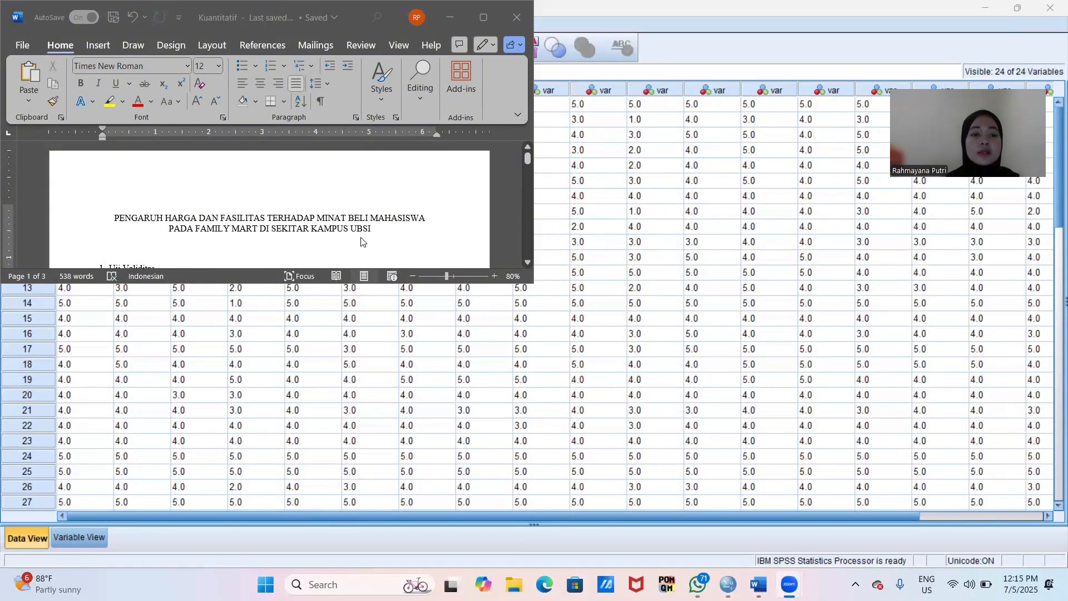
# - Switch to the SPSS data editor and look through the response data down to the last case
pyautogui.click(594, 248)
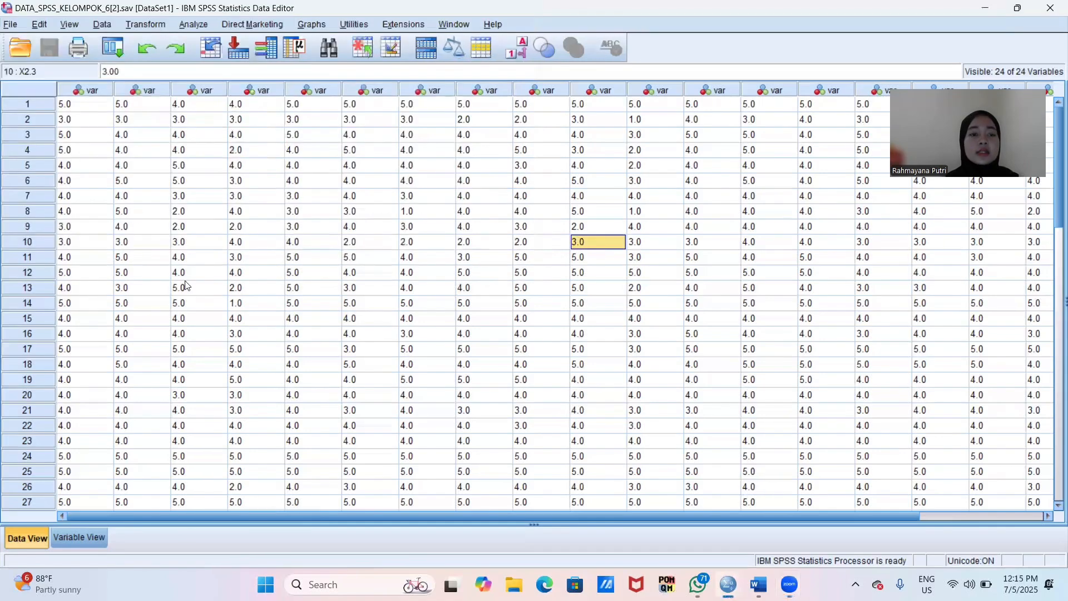
pyautogui.scroll(-4, 186, 286)
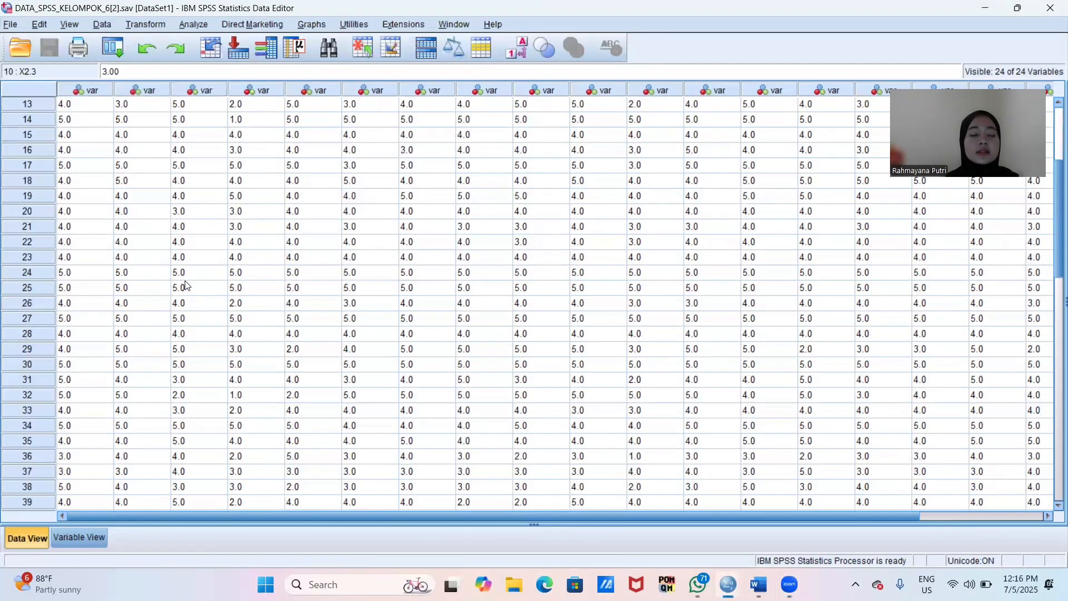
pyautogui.scroll(-5, 186, 285)
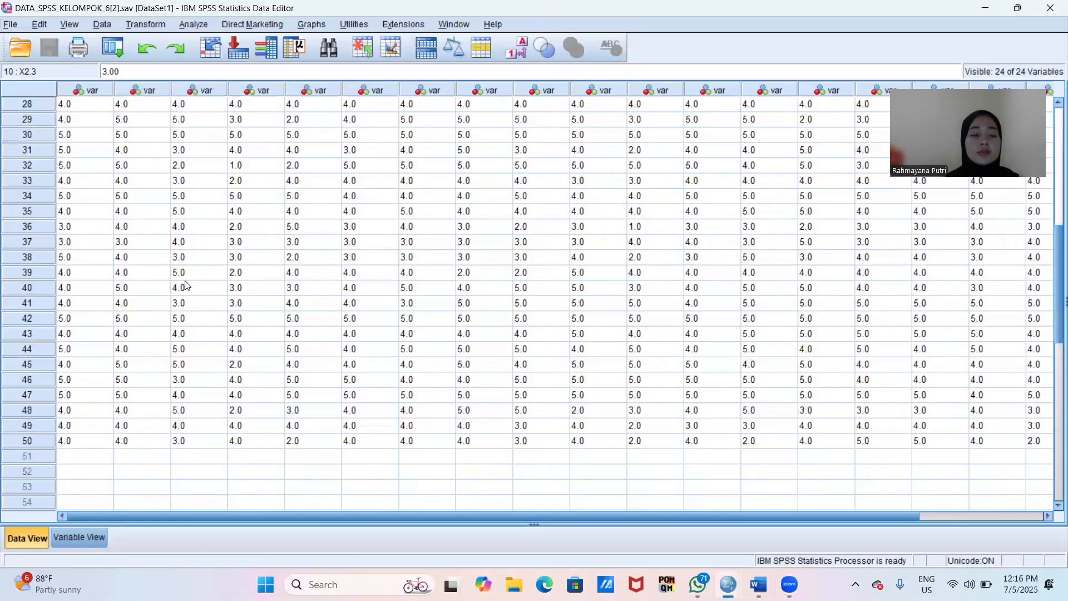
pyautogui.scroll(9, 187, 285)
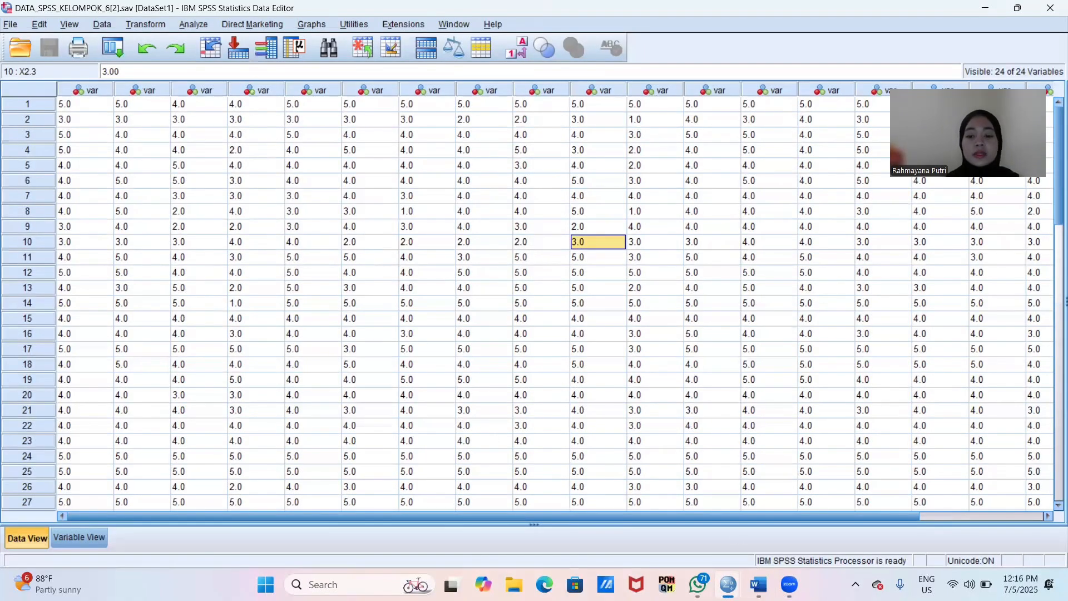
# - Switch to the Kuantitatif document in Word and read the Uji Validitas criteria and the R table calculation
pyautogui.click(758, 584)
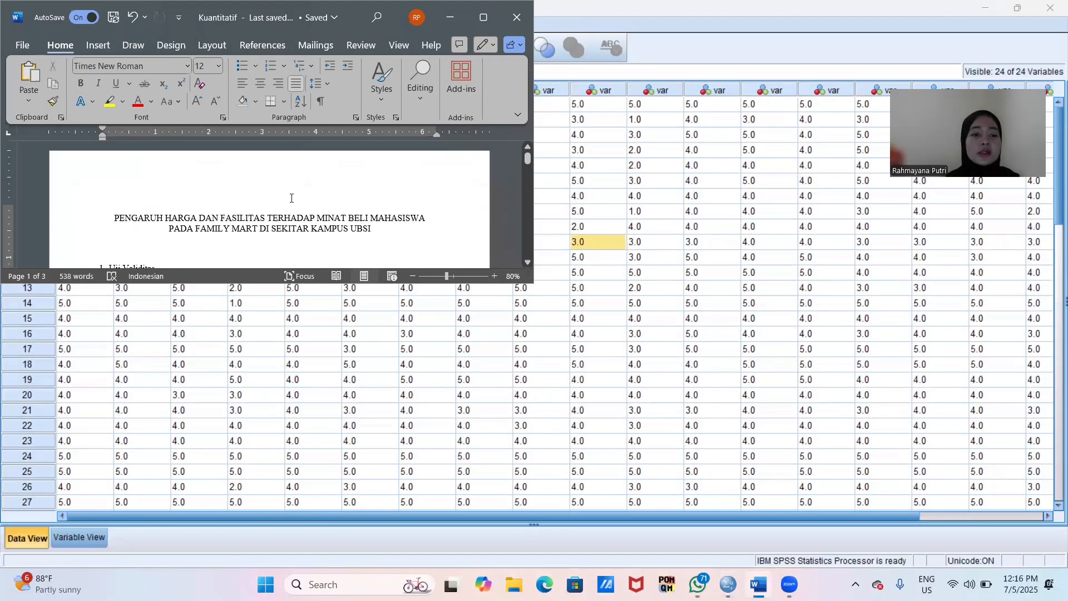
pyautogui.scroll(-2, 291, 198)
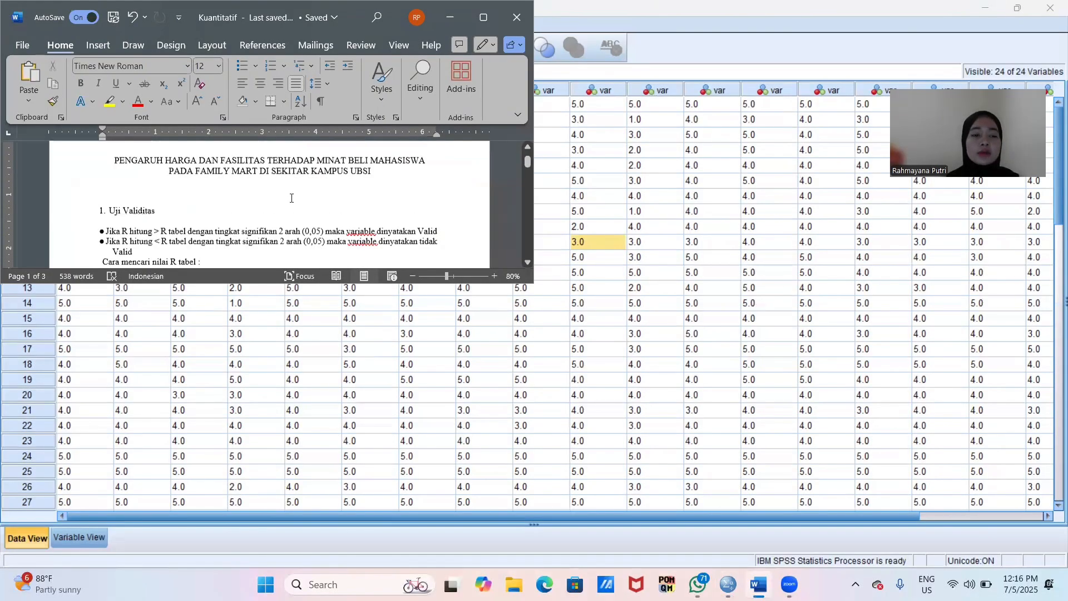
pyautogui.scroll(-1, 290, 198)
pyautogui.scroll(-1, 291, 198)
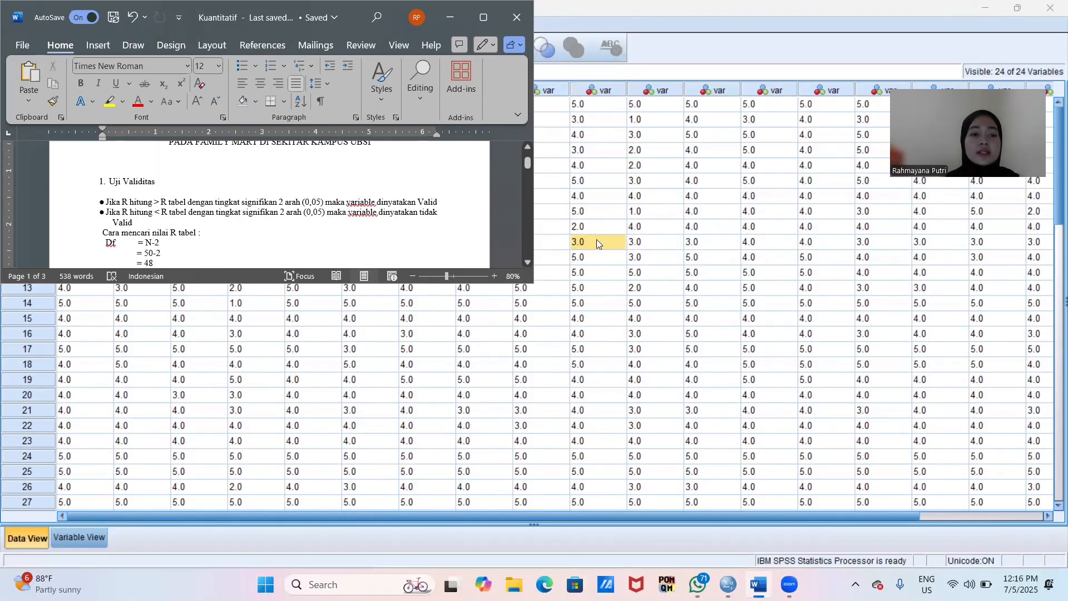
pyautogui.scroll(-1, 596, 244)
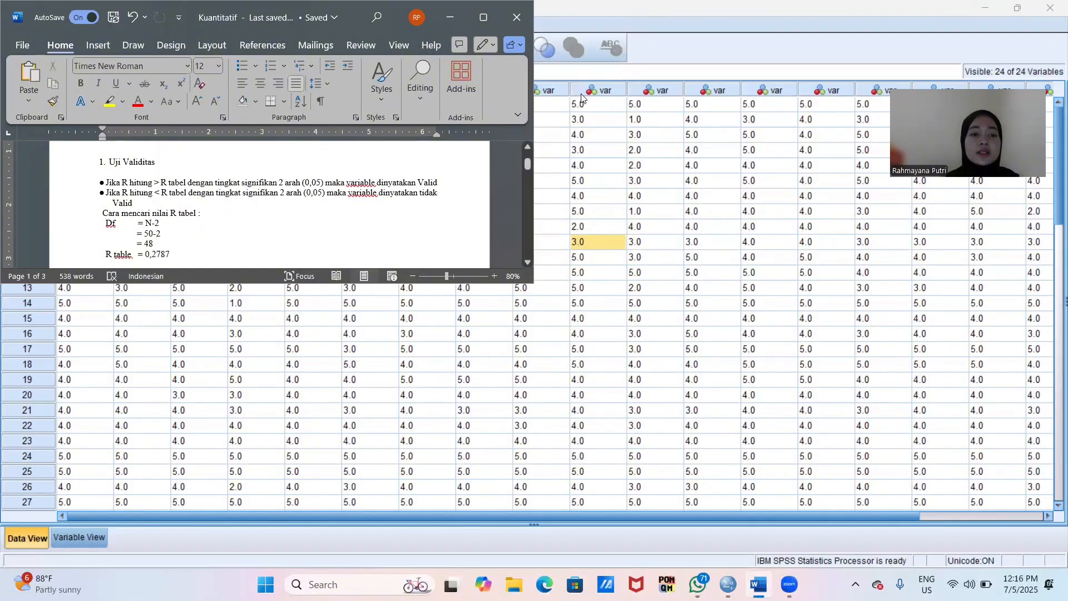
# - In SPSS, run a two-tailed Pearson bivariate correlation on all variables, with significant correlations flagged
pyautogui.click(581, 95)
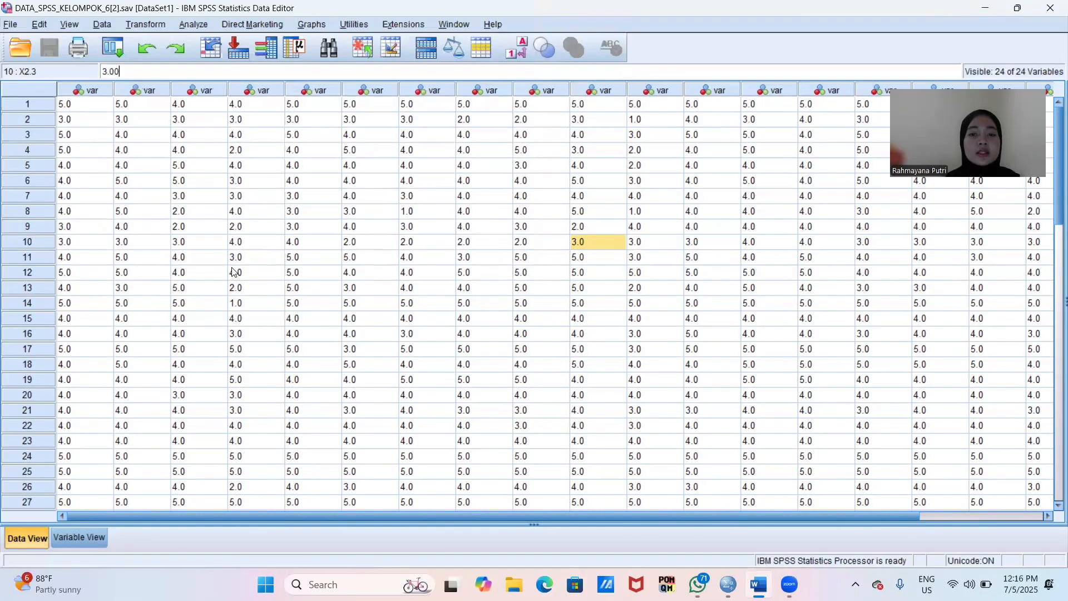
pyautogui.moveTo(232, 267)
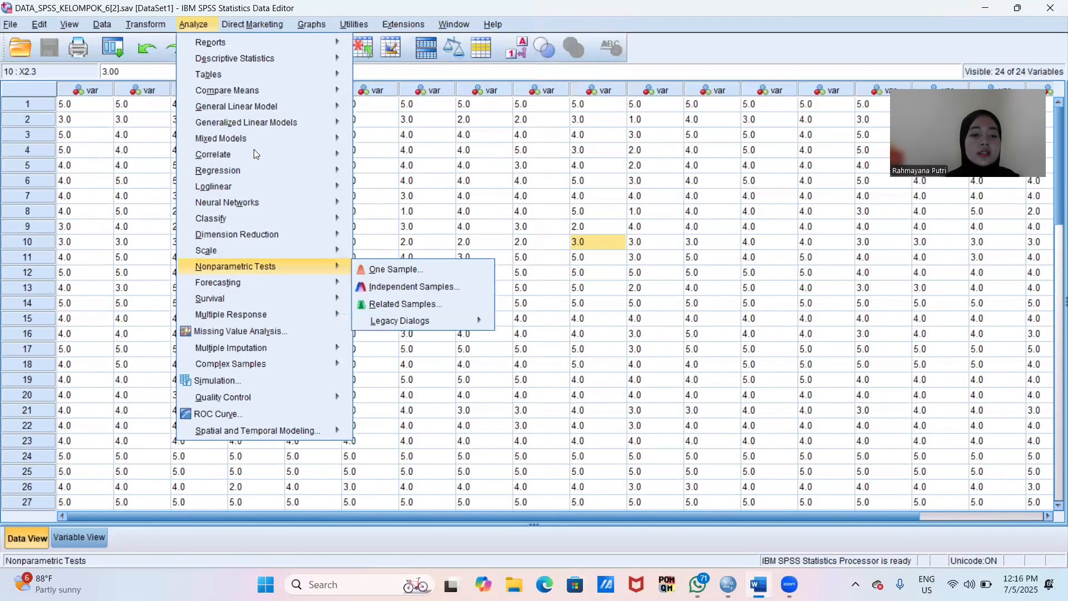
pyautogui.moveTo(253, 150)
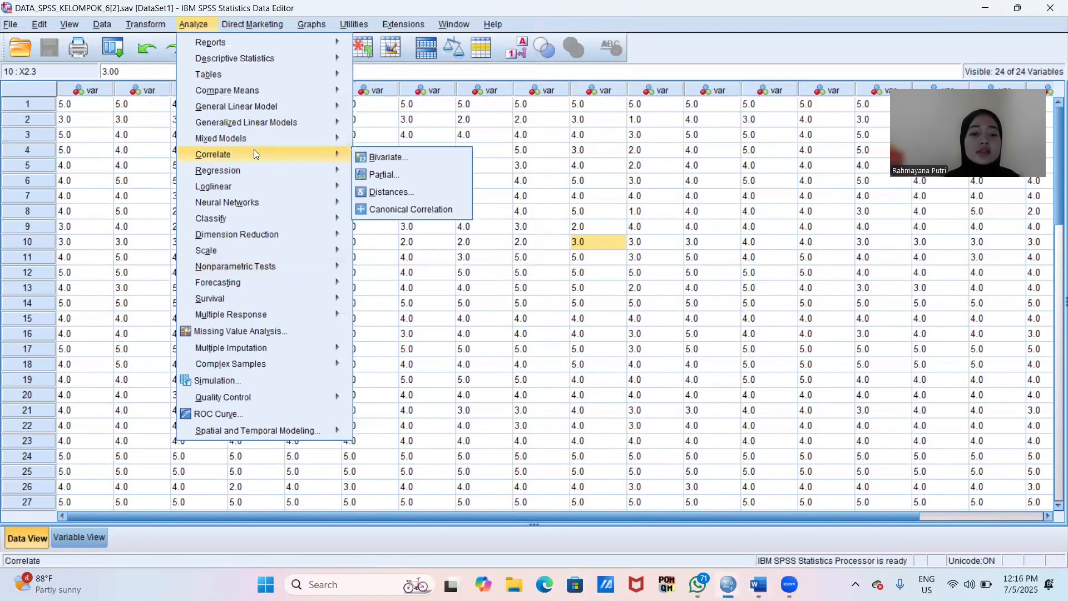
pyautogui.click(392, 158)
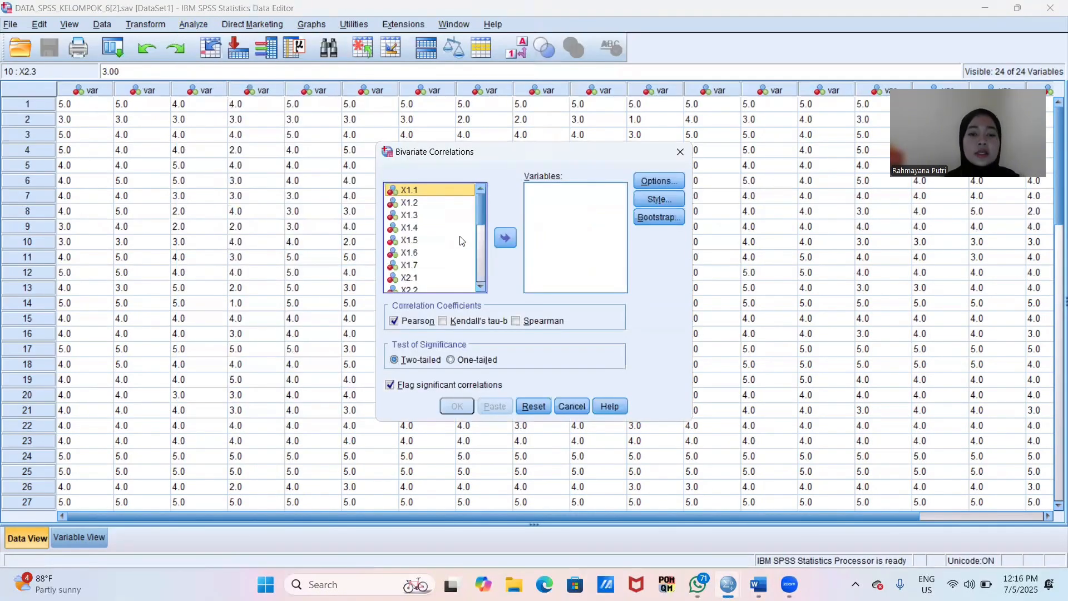
pyautogui.hotkey('ctrl', 'a')
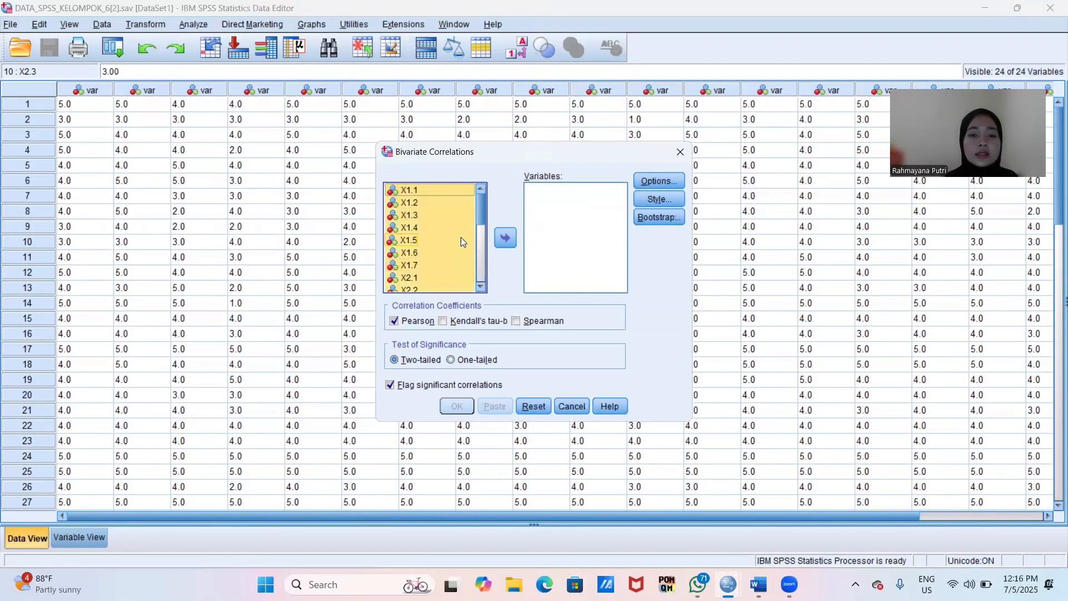
pyautogui.click(511, 237)
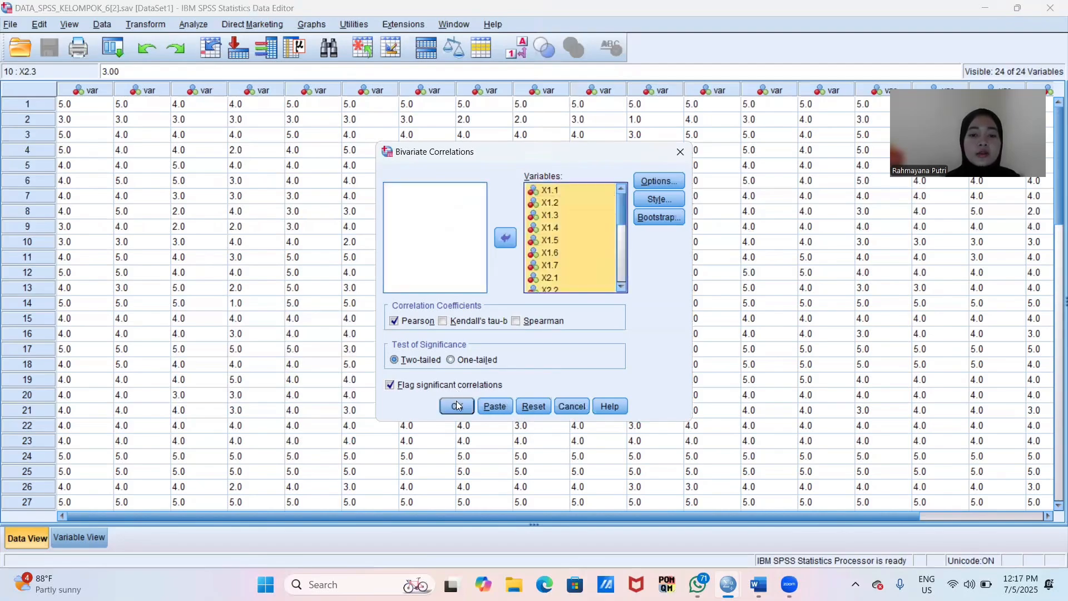
pyautogui.click(457, 406)
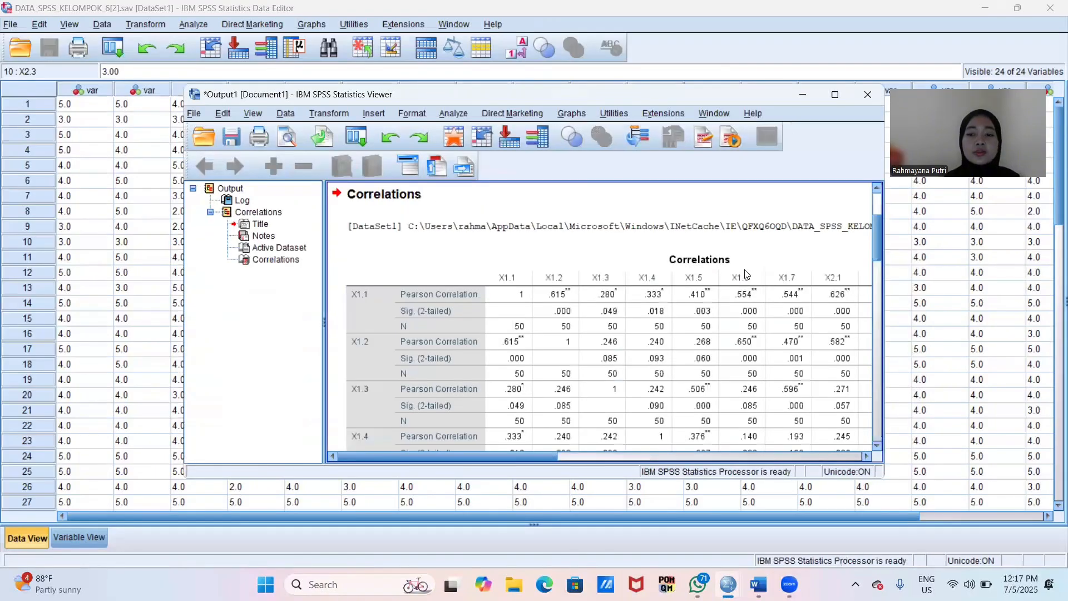
# - Examine the total-score columns of the maximized correlation output against the R table criteria in the Word document
pyautogui.click(835, 94)
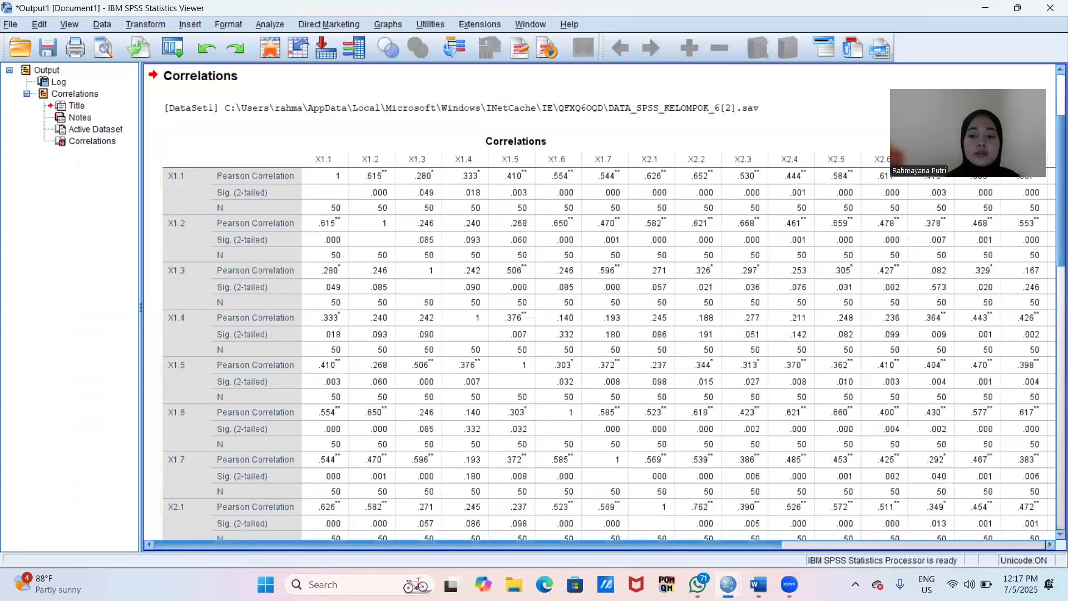
pyautogui.moveTo(479, 545); pyautogui.dragTo(743, 545)
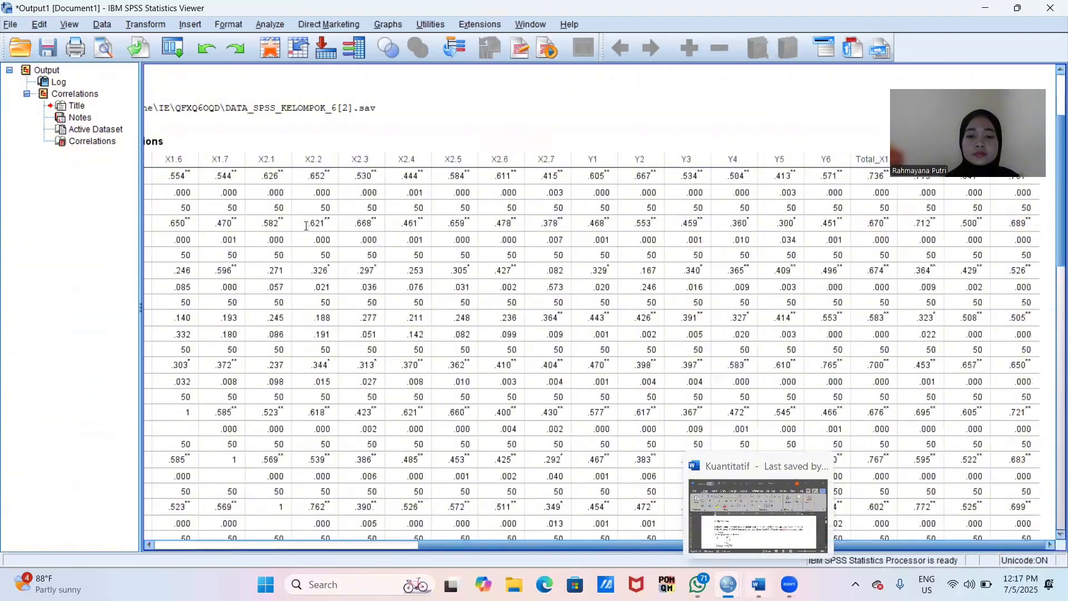
pyautogui.scroll(-1, 157, 190)
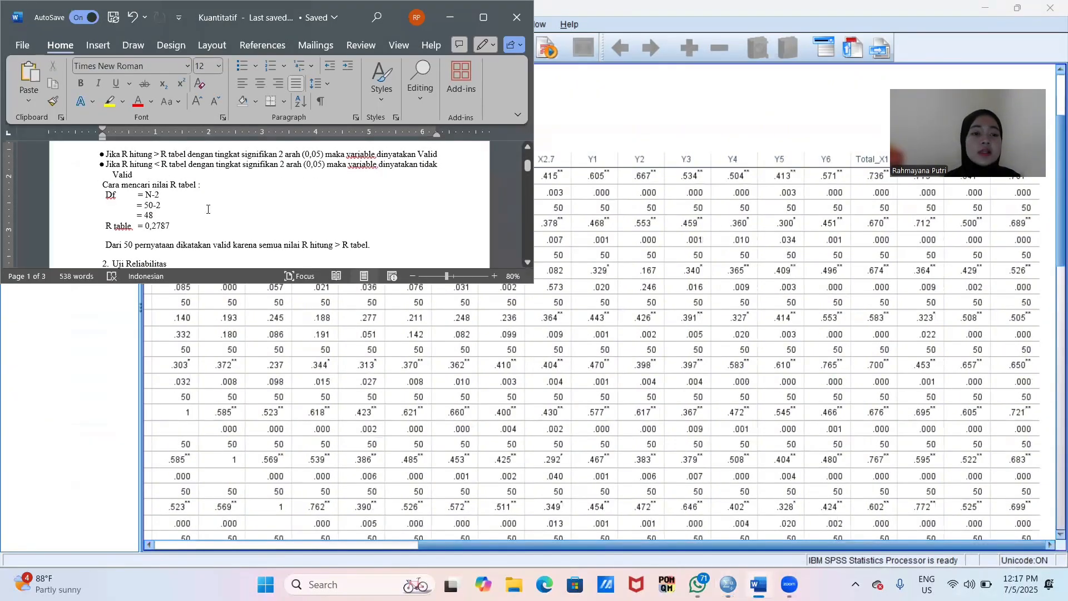
pyautogui.scroll(-1, 208, 209)
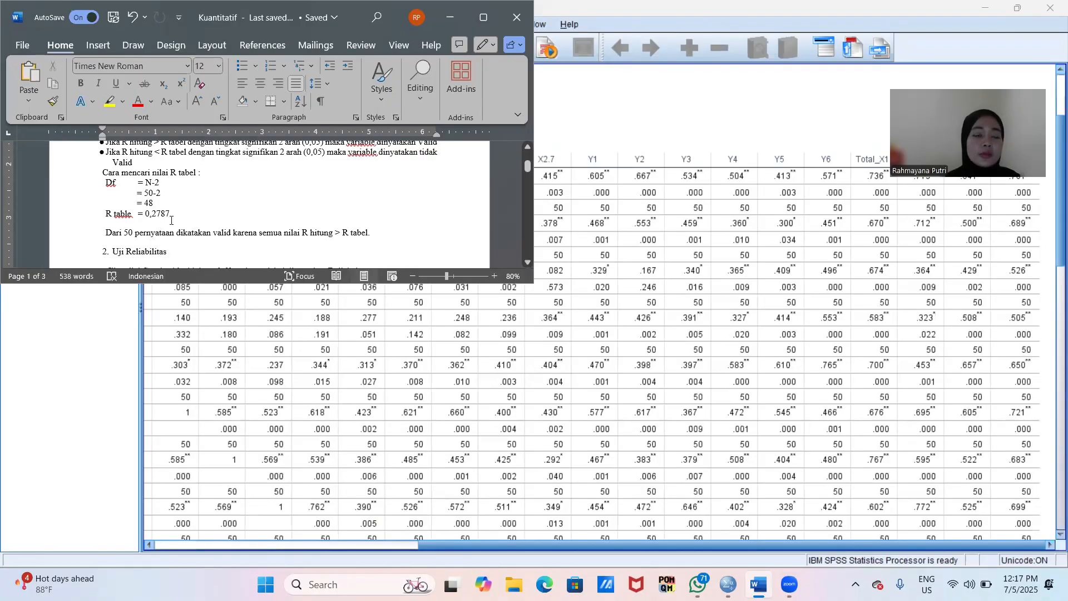
pyautogui.scroll(1, 178, 211)
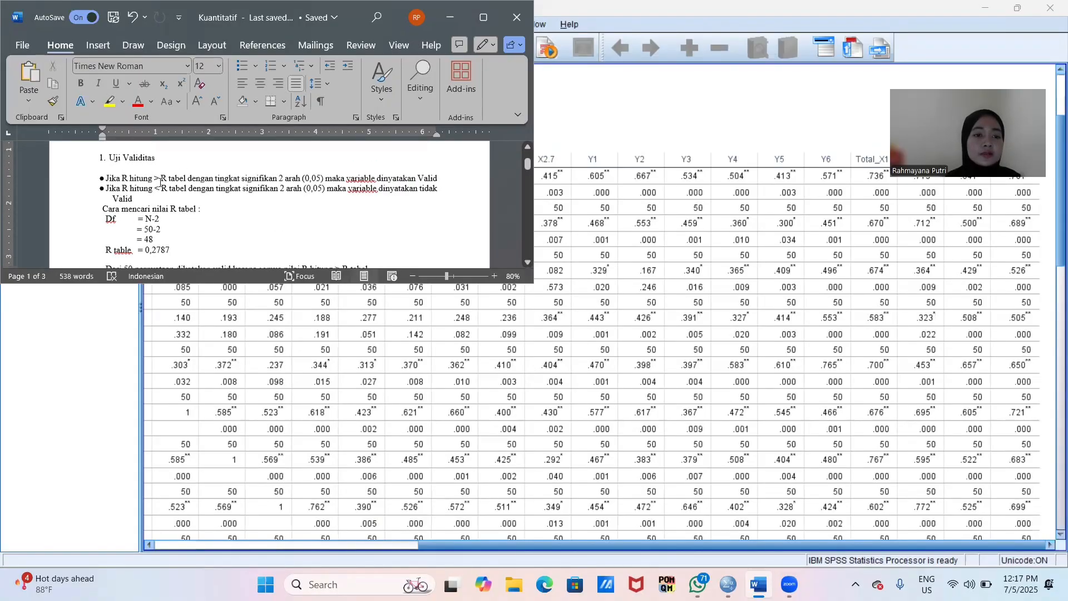
pyautogui.click(1022, 288)
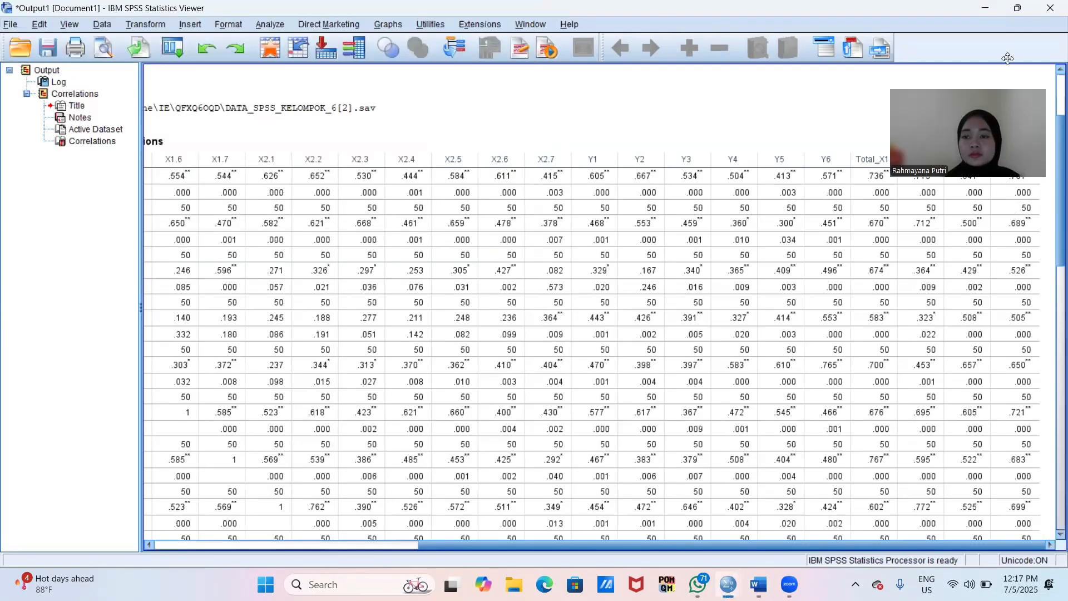
pyautogui.moveTo(1007, 59); pyautogui.dragTo(1016, 58)
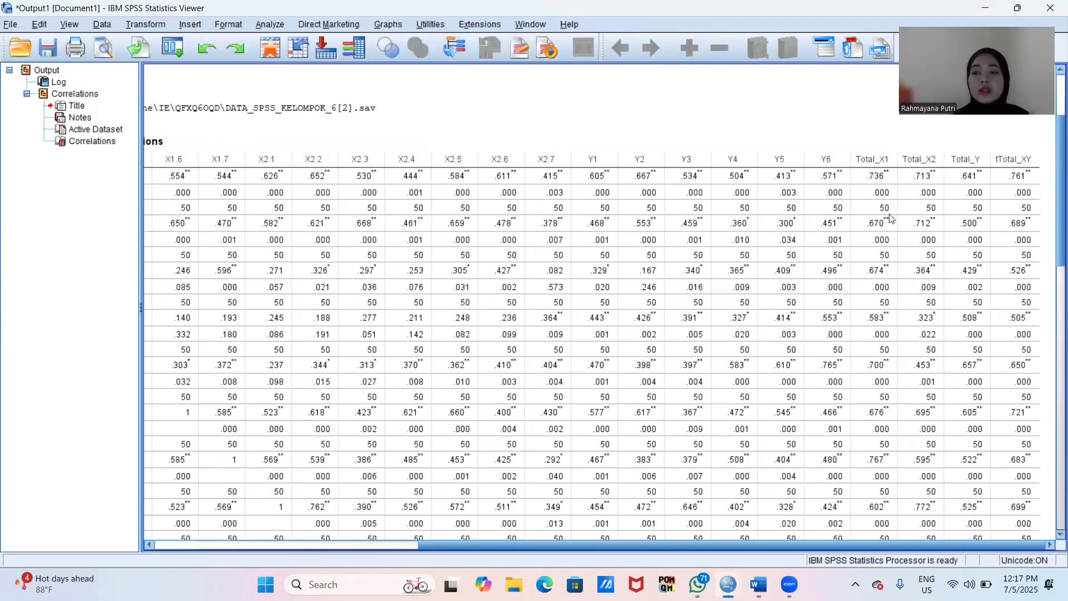
pyautogui.doubleClick(1022, 185)
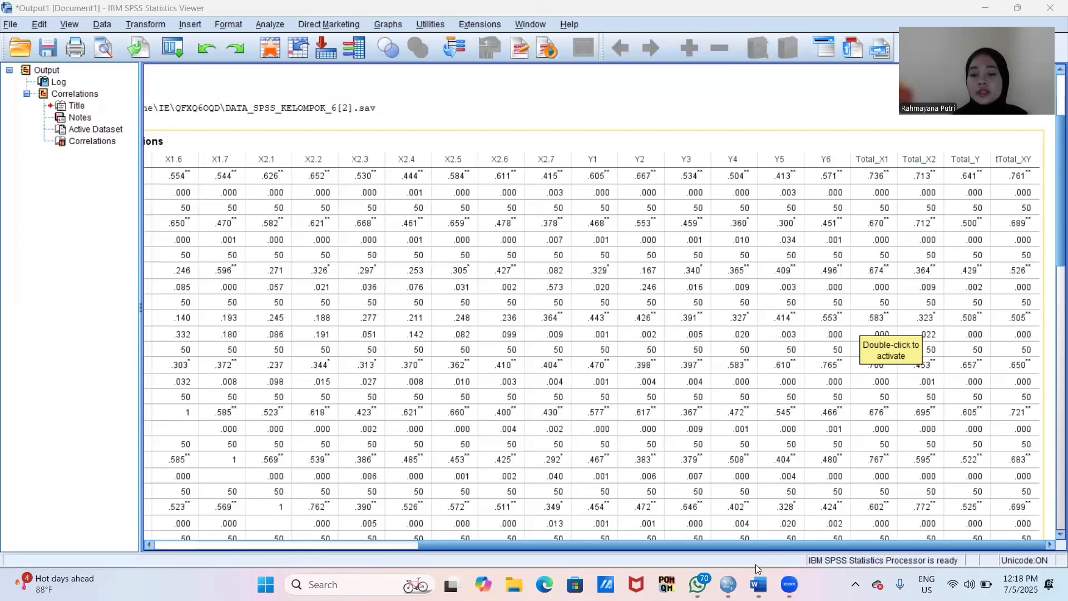
# - Read the validity conclusion in the Word document and check the tTotal_XY correlations in the SPSS output down to the last row
pyautogui.hotkey('alt', 'Tab')
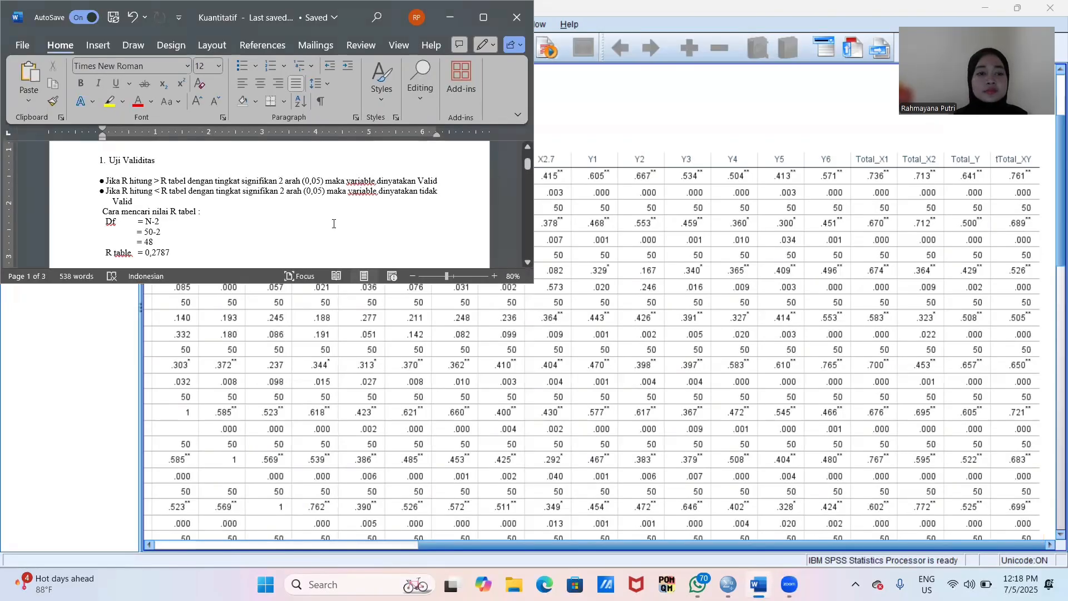
pyautogui.scroll(-1, 333, 223)
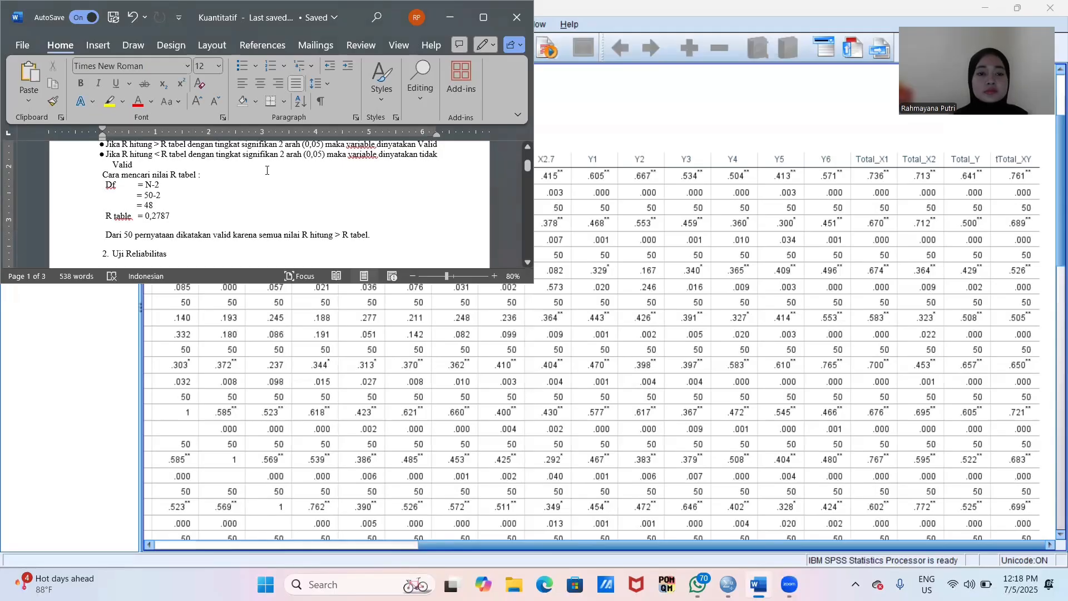
pyautogui.scroll(-1, 267, 170)
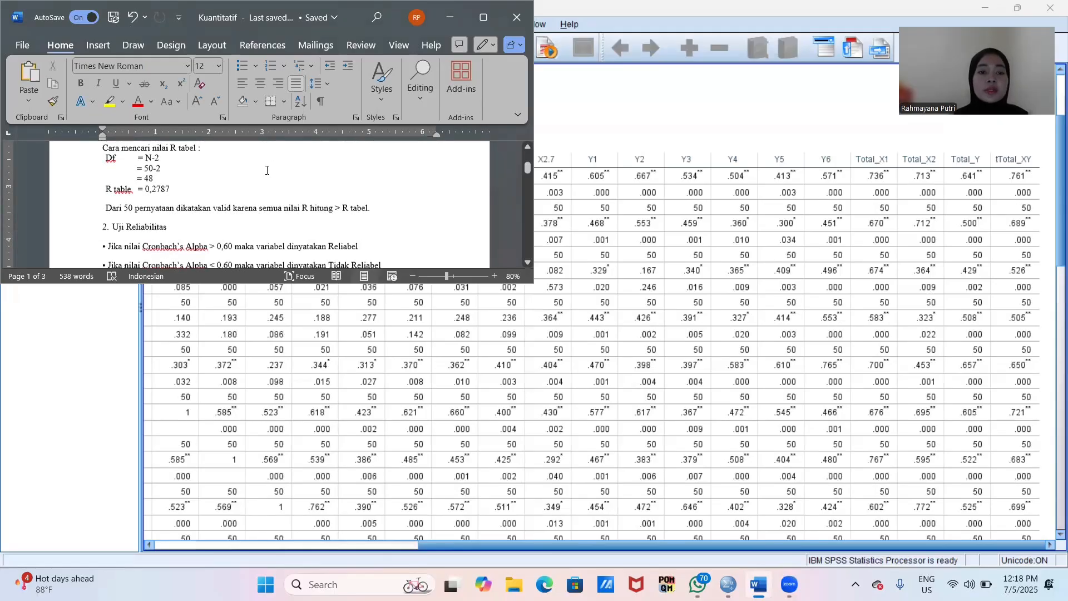
pyautogui.scroll(-1, 267, 170)
pyautogui.scroll(1, 246, 218)
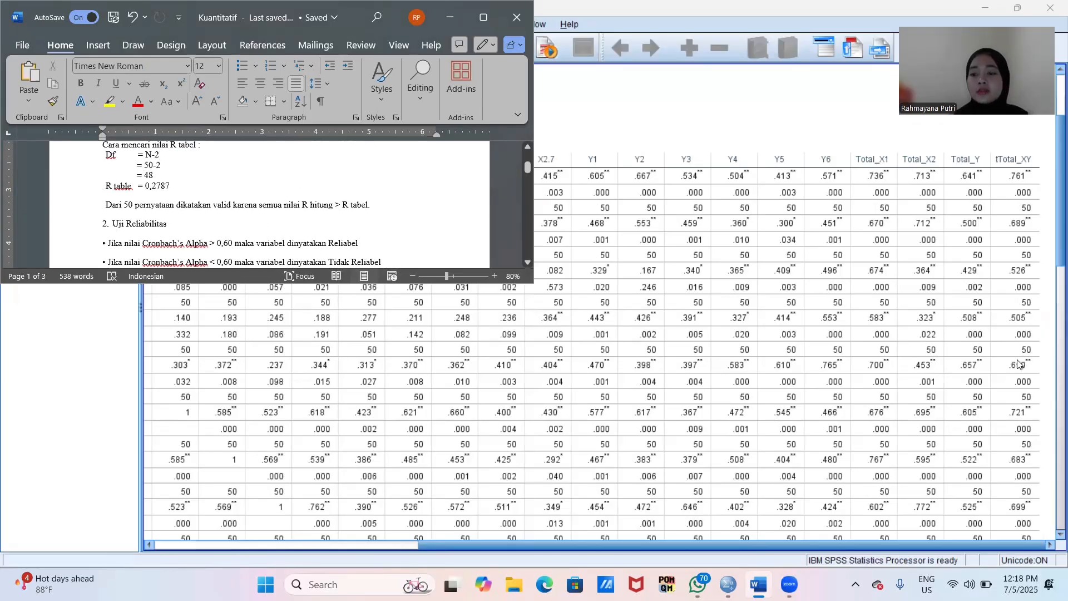
pyautogui.scroll(-3, 1019, 364)
pyautogui.scroll(-5, 1019, 364)
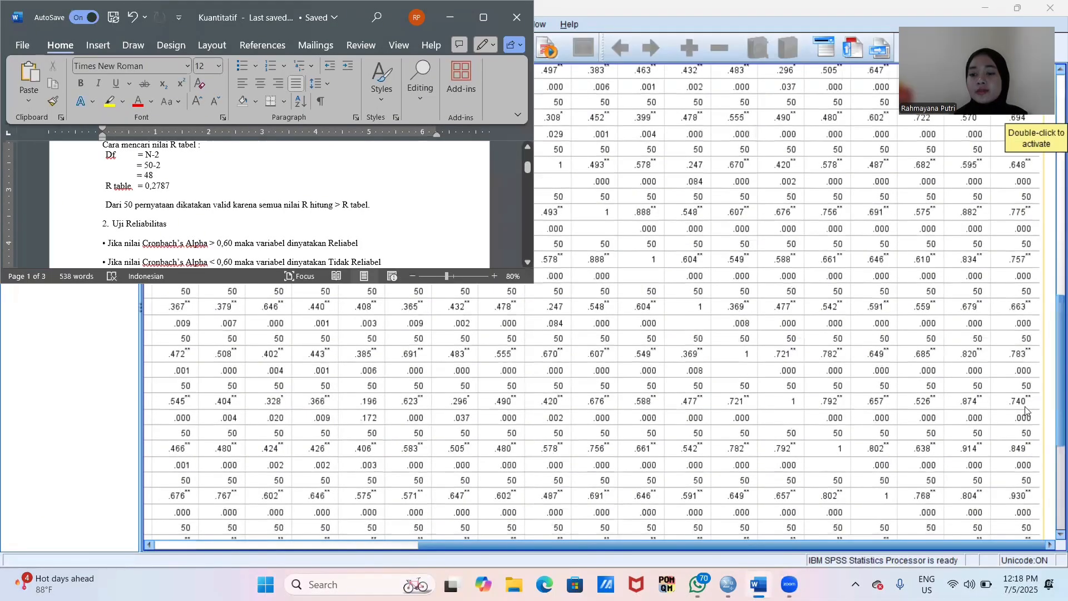
pyautogui.scroll(-5, 1026, 389)
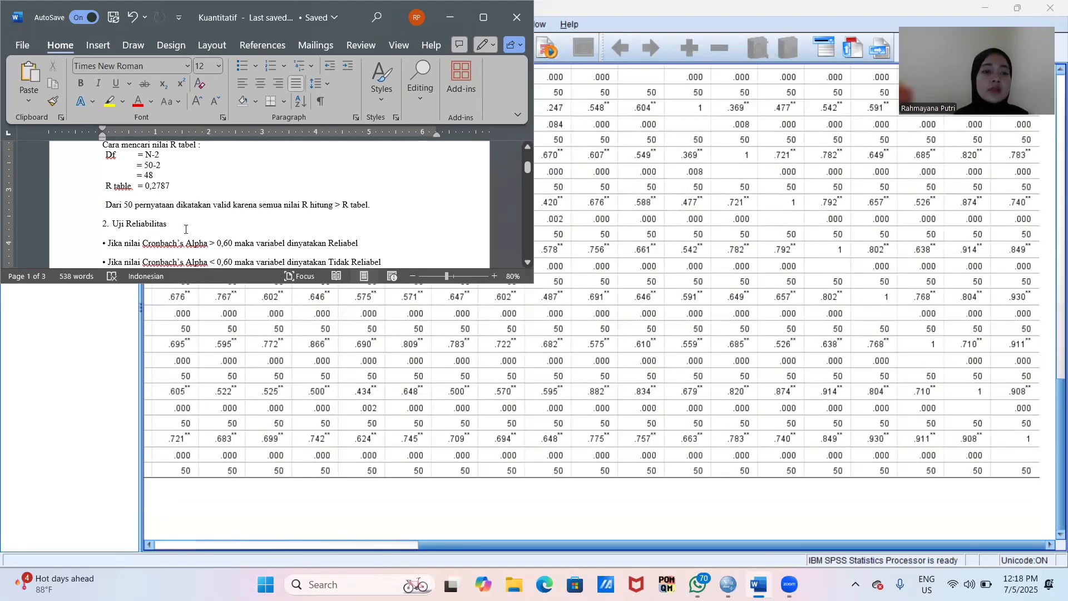
# - Read the Cronbach's Alpha criteria under Uji Reliabilitas in the Word document and return to the SPSS data editor
pyautogui.scroll(-1, 186, 229)
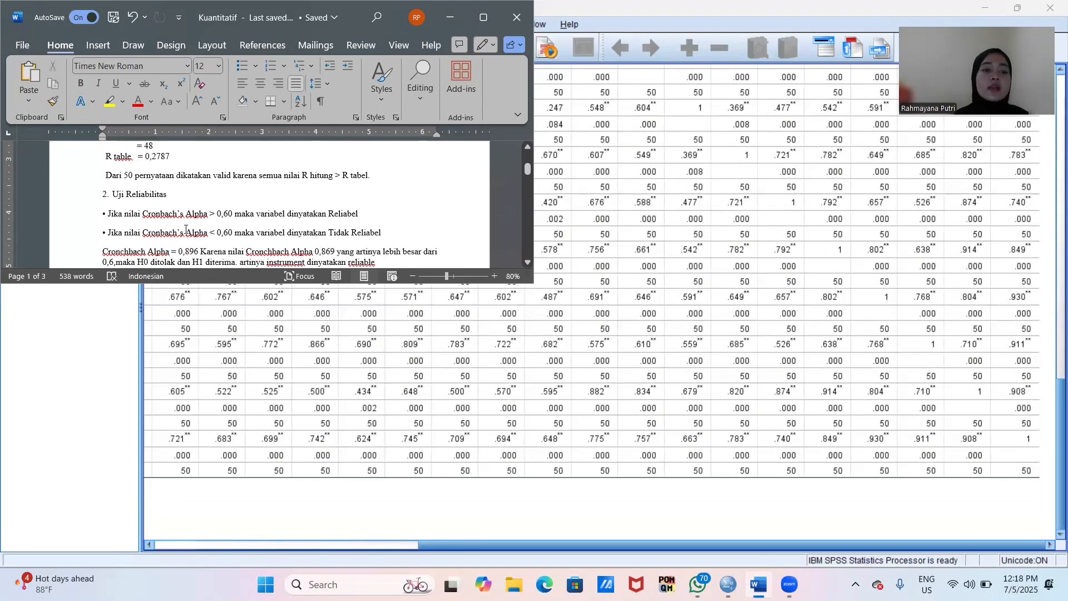
pyautogui.scroll(-1, 185, 229)
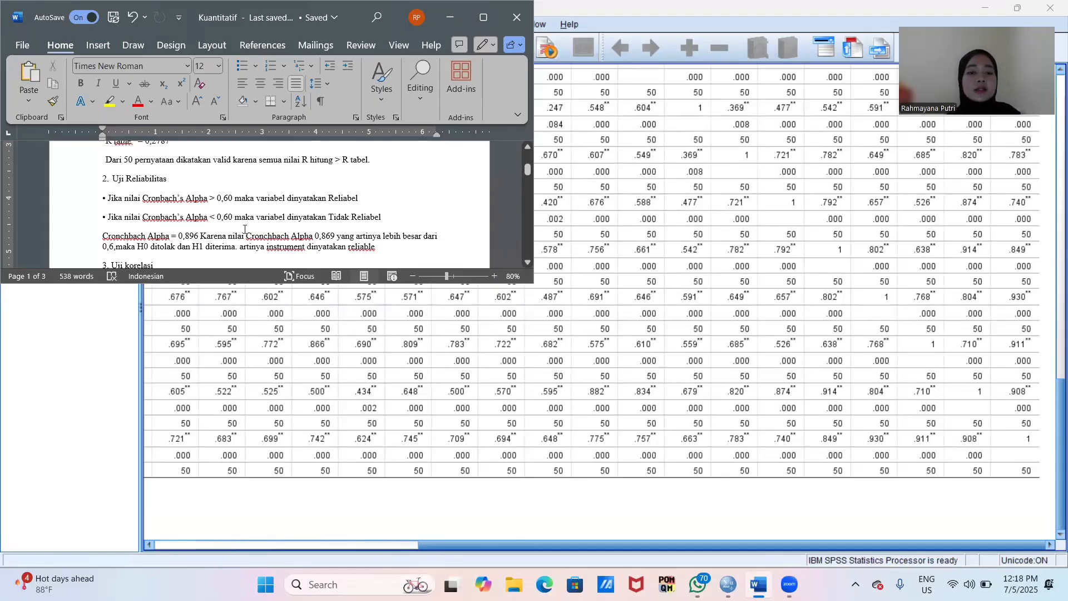
pyautogui.click(283, 300)
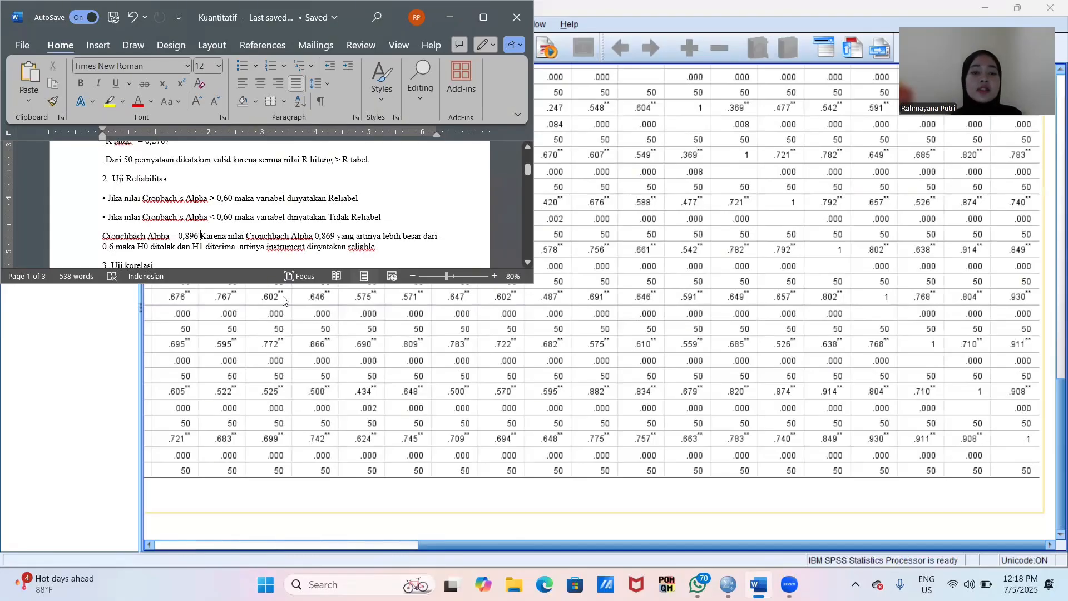
pyautogui.click(283, 301)
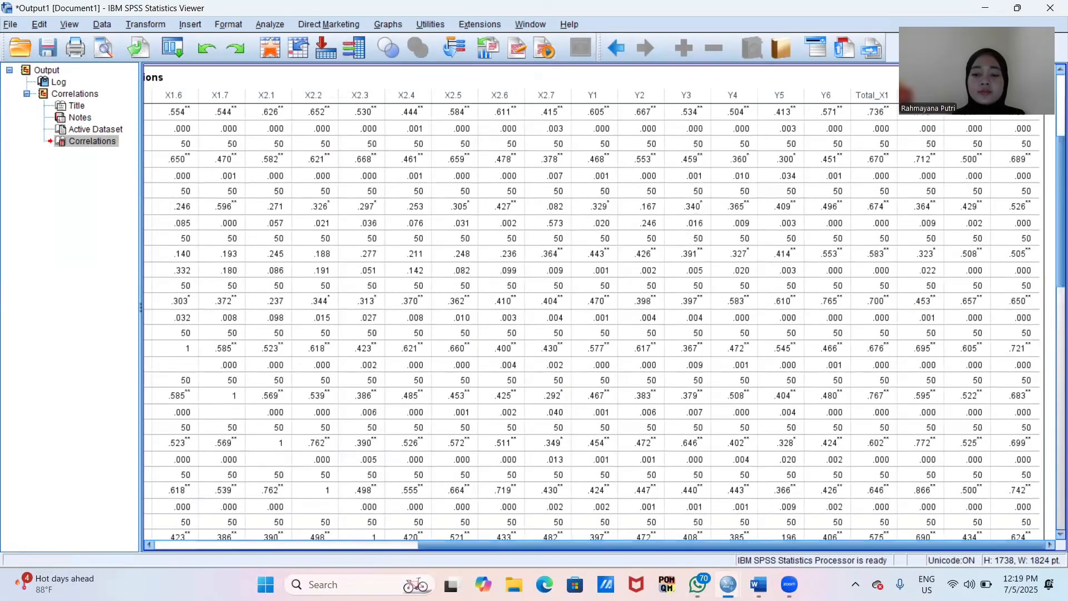
pyautogui.moveTo(719, 581)
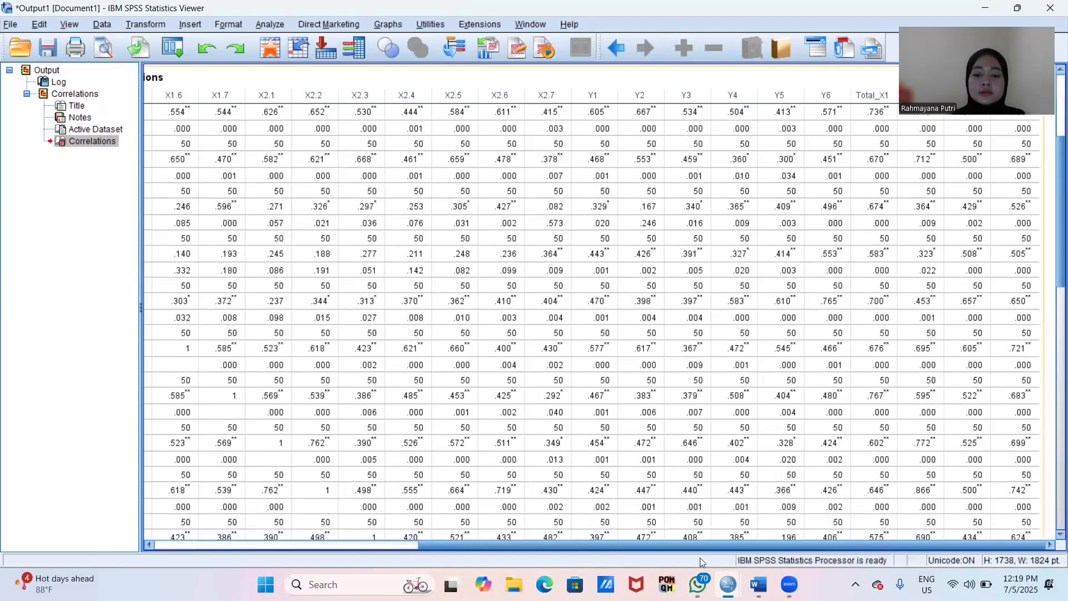
pyautogui.hotkey('alt', 'Tab')
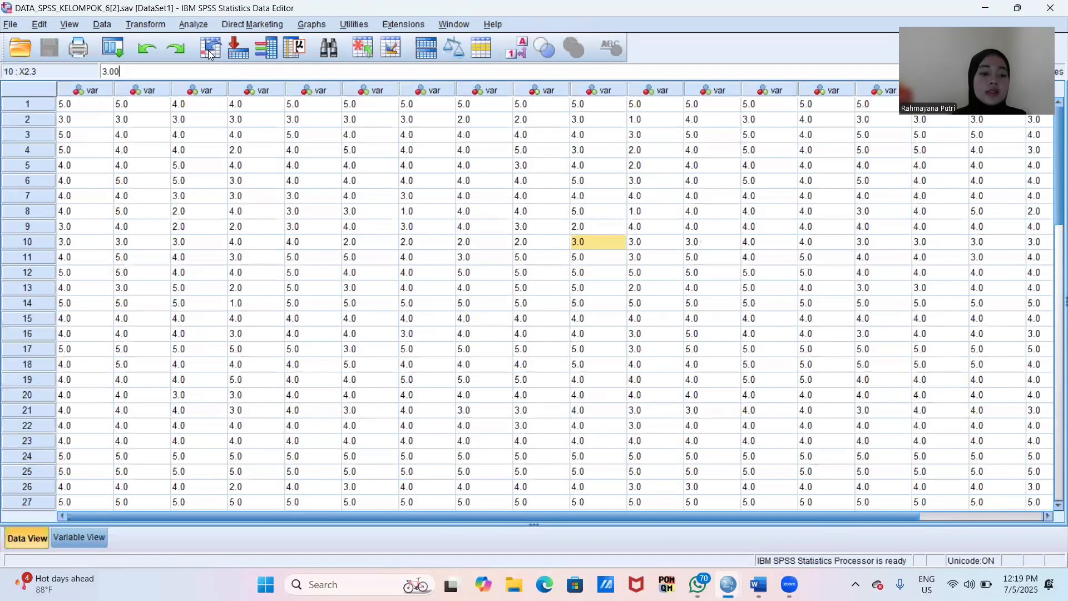
# - Open a Reliability Analysis for the questionnaire data
pyautogui.click(194, 24)
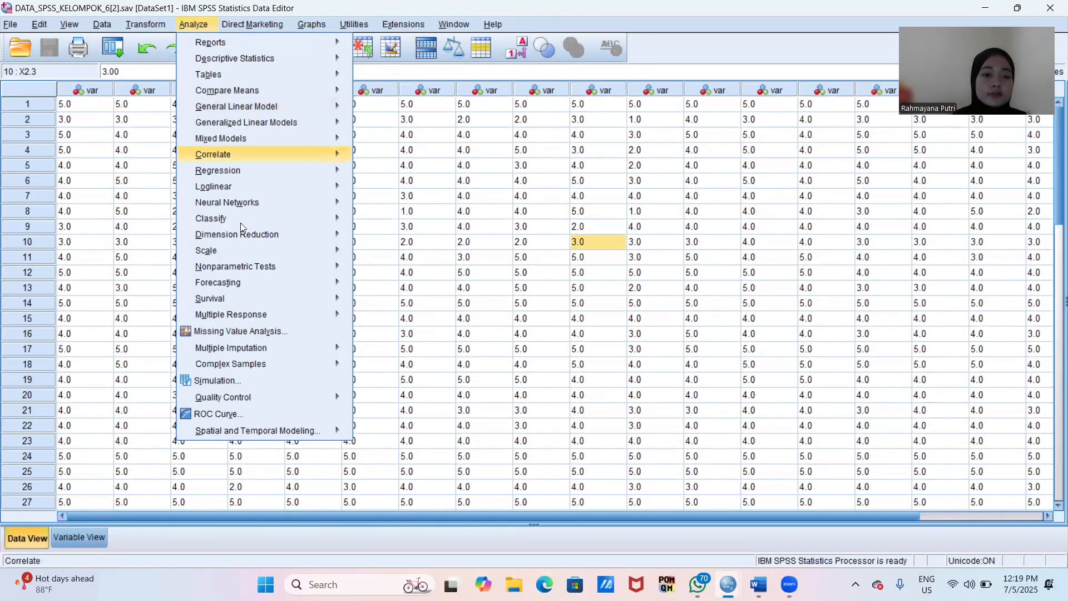
pyautogui.click(236, 250)
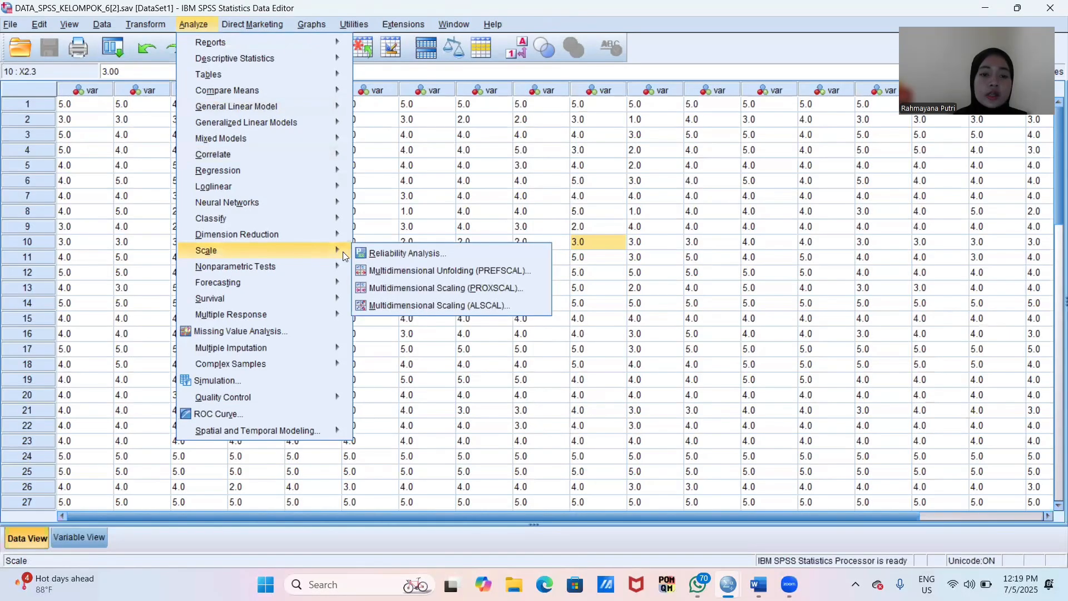
pyautogui.click(413, 252)
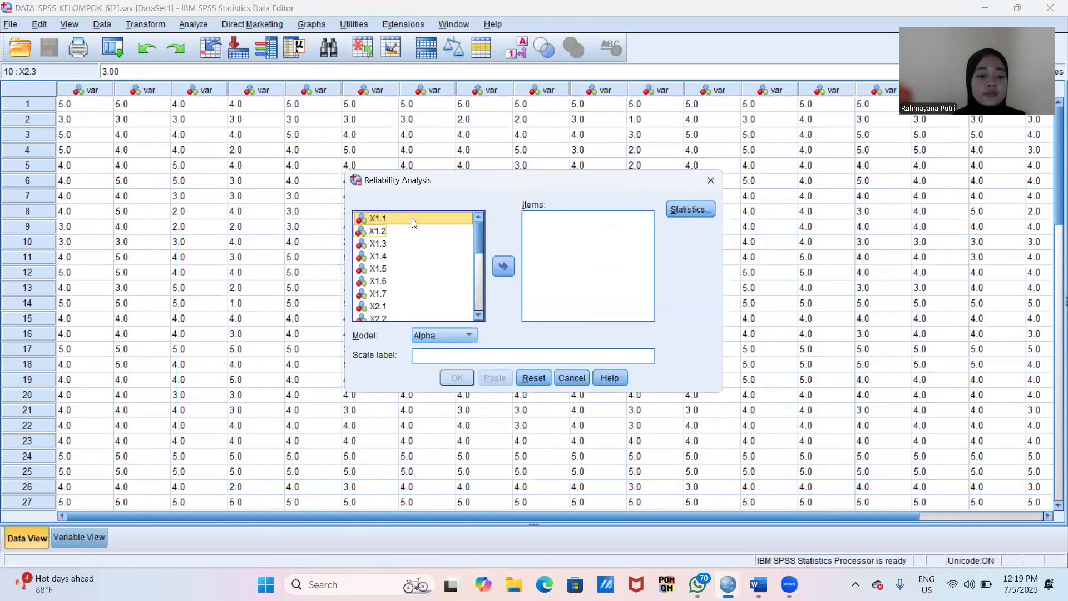
pyautogui.hotkey('ctrl', 'a')
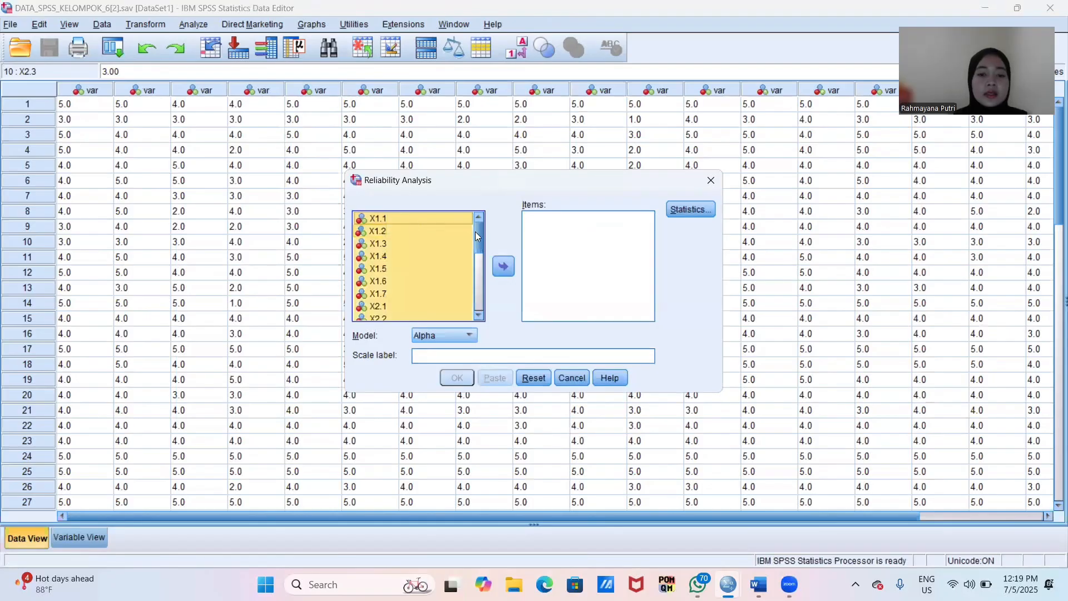
pyautogui.moveTo(480, 237); pyautogui.dragTo(486, 297)
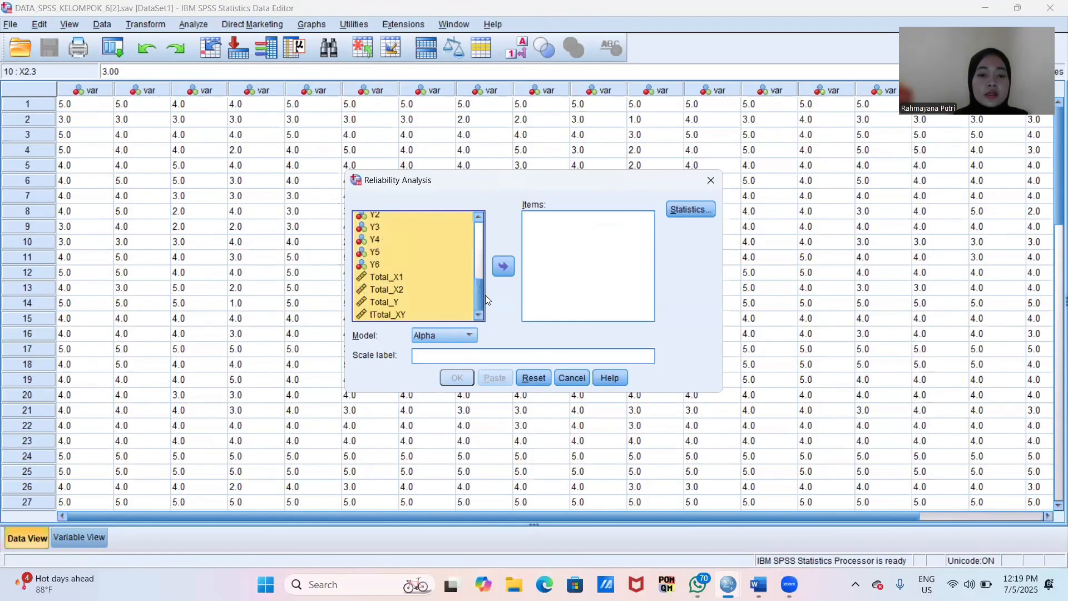
pyautogui.doubleClick(376, 277)
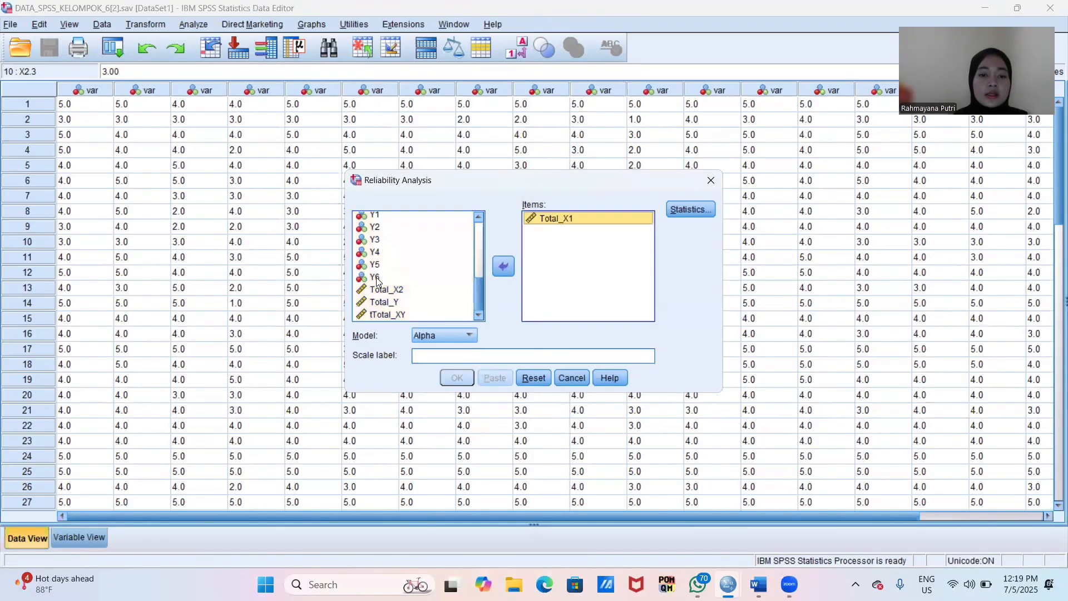
pyautogui.click(504, 266)
# - Run the reliability analysis with the Alpha model on items X1.1 through Y6, leaving out the four total variables
pyautogui.click(383, 218)
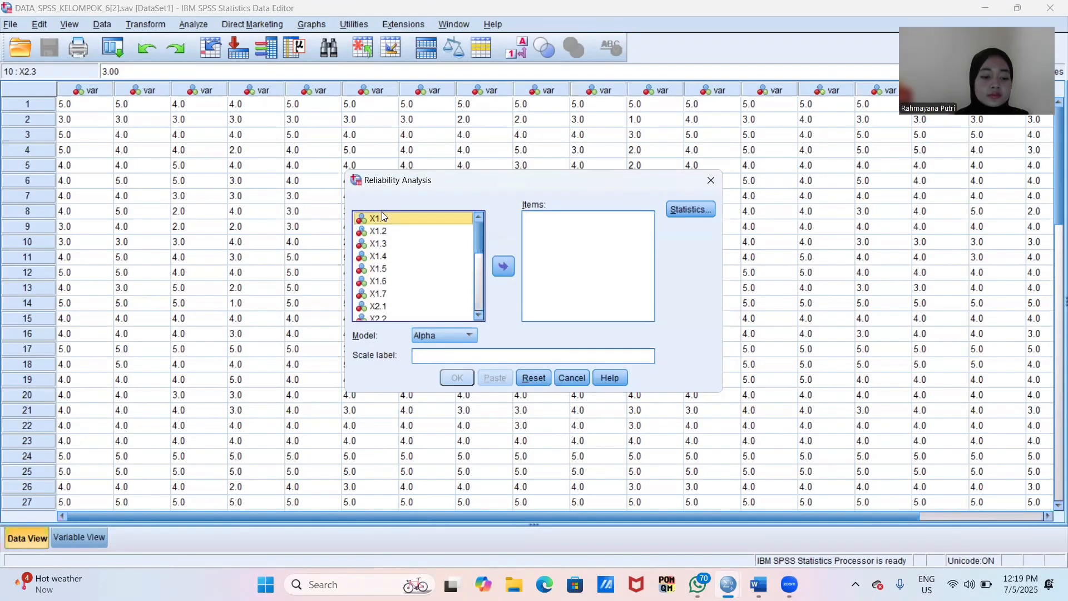
pyautogui.hotkey('shift', 'Down')
pyautogui.hotkey('shift', 'Down')
pyautogui.hotkey('shift', 'Down')
pyautogui.hotkey('shift', 'Down')
pyautogui.hotkey('shift', 'Down')
pyautogui.hotkey('shift', 'Down')
pyautogui.hotkey('shift', 'Down')
pyautogui.hotkey('shift', 'Down')
pyautogui.hotkey('shift', 'Down')
pyautogui.hotkey('shift', 'Down')
pyautogui.hotkey('shift', 'Down')
pyautogui.hotkey('shift', 'Down')
pyautogui.hotkey('shift', 'Down')
pyautogui.hotkey('shift', 'Down')
pyautogui.hotkey('shift', 'Down')
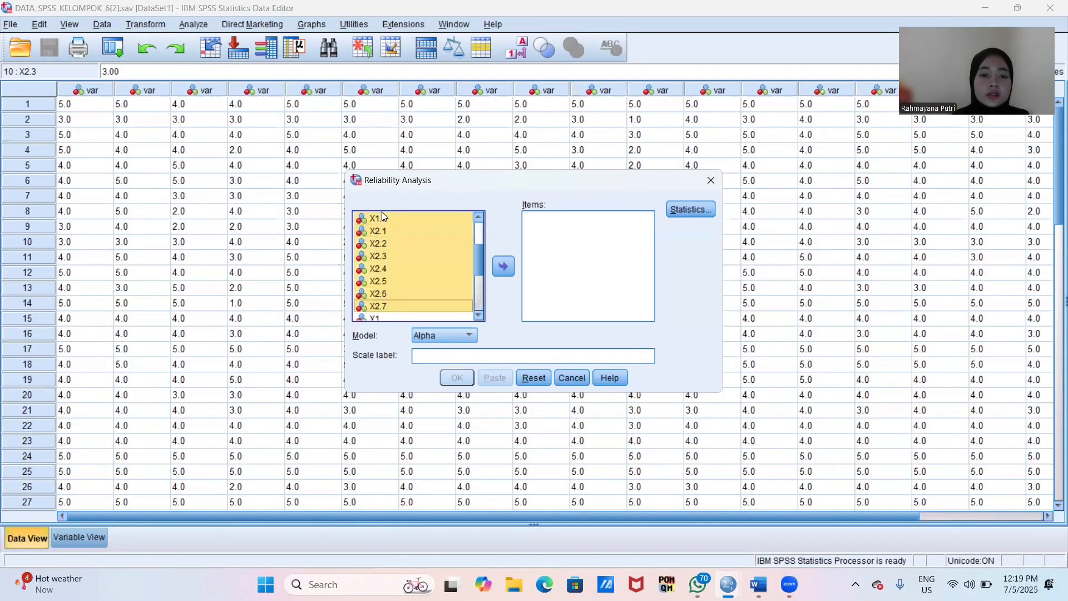
pyautogui.hotkey('shift', 'Down')
pyautogui.hotkey('shift', 'Down')
pyautogui.hotkey('shift', 'Down')
pyautogui.hotkey('shift', 'Down')
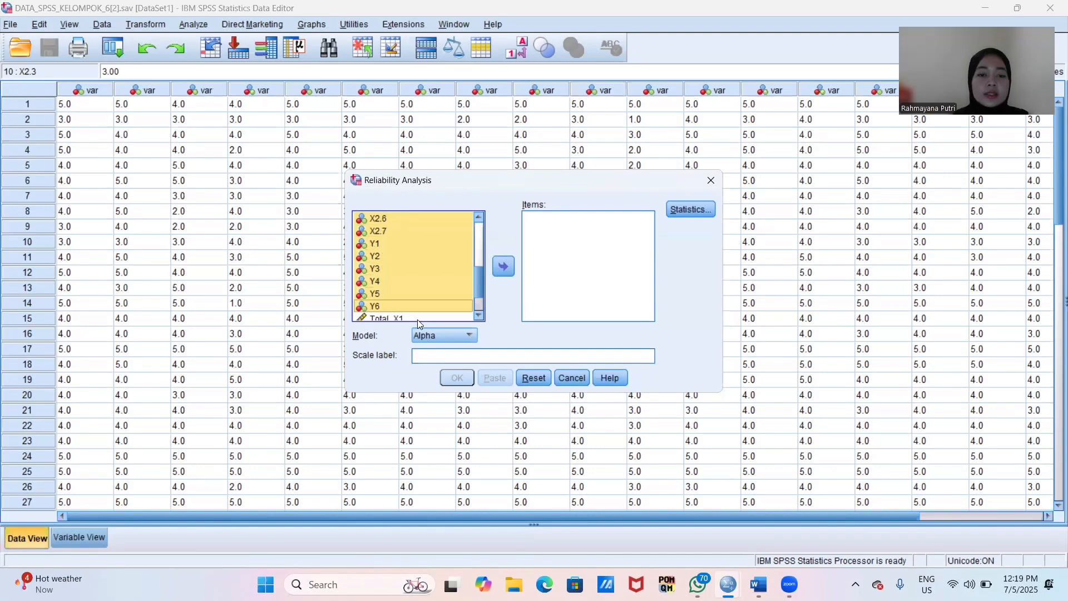
pyautogui.scroll(-1, 432, 248)
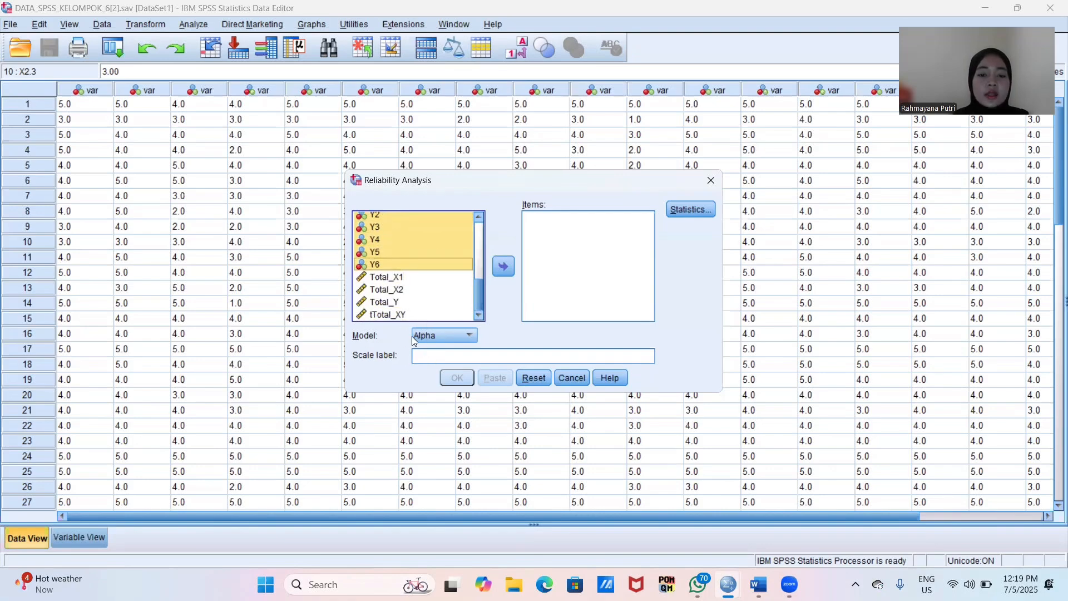
pyautogui.click(504, 267)
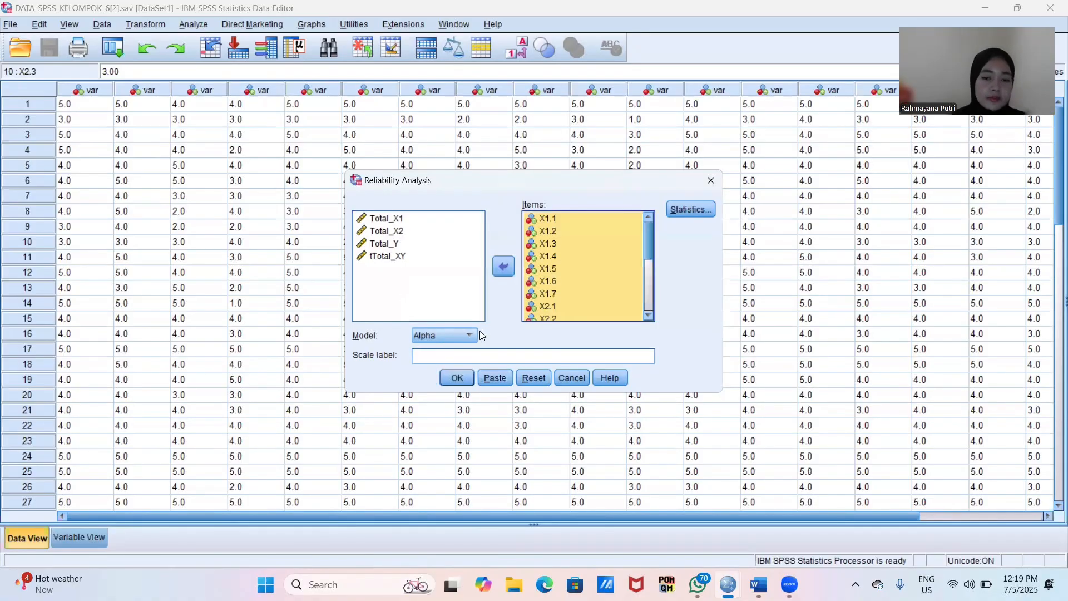
pyautogui.click(456, 379)
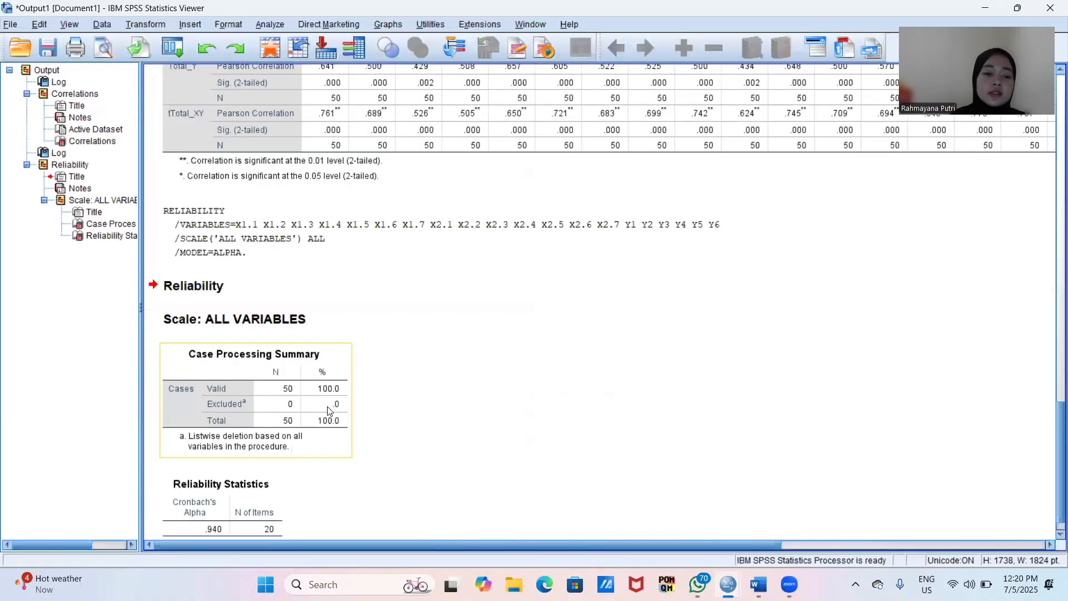
# - Examine the Reliability Statistics table in the output and switch to the Kuantitatif document in Word for its interpretation
pyautogui.scroll(-1, 328, 410)
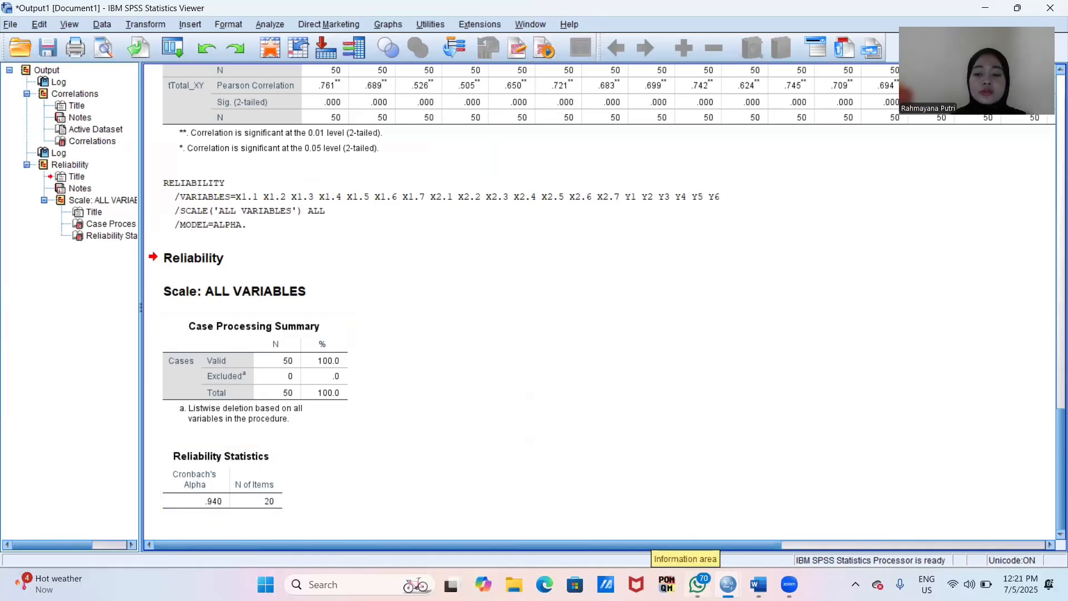
pyautogui.moveTo(758, 584)
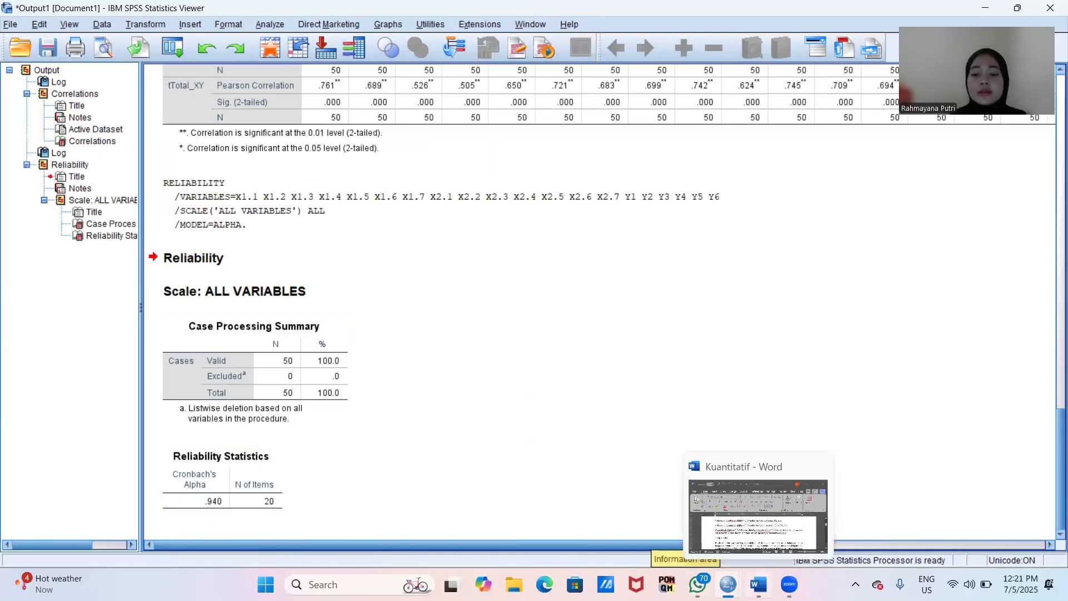
pyautogui.click(750, 524)
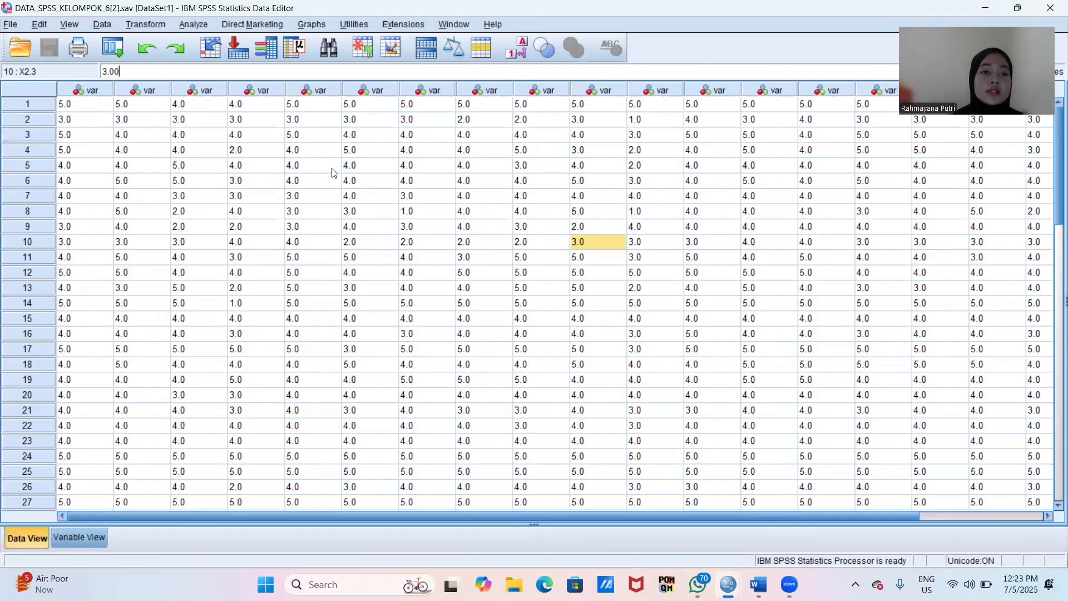
# - Clear the previous bivariate correlation setup and run a two-tailed Pearson correlation on Total_X1, Total_X2 and Total_Y with significant correlations flagged
pyautogui.click(199, 26)
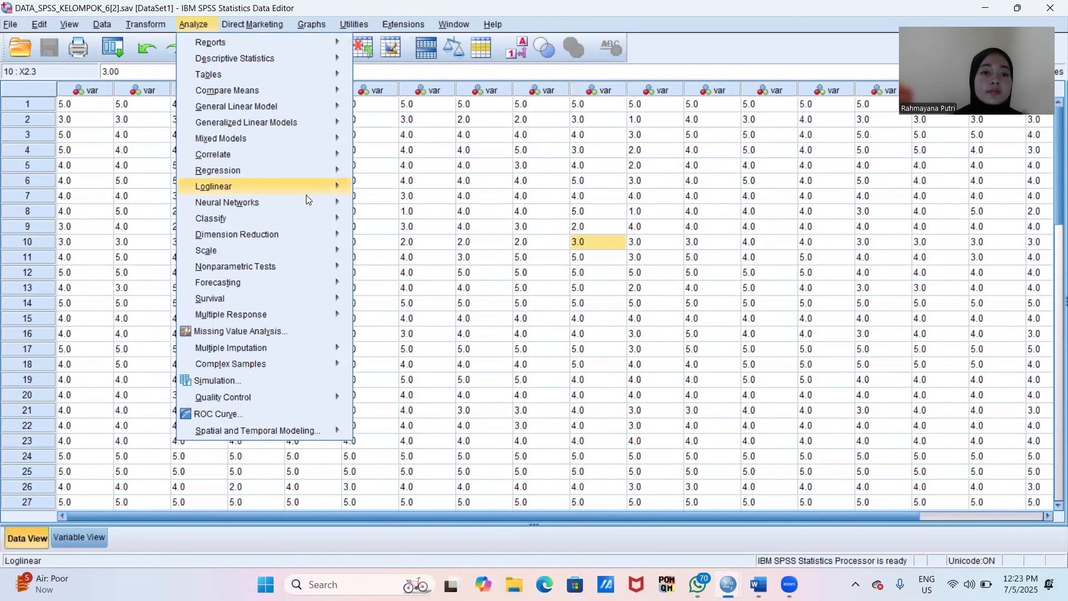
pyautogui.moveTo(271, 202)
pyautogui.moveTo(260, 151)
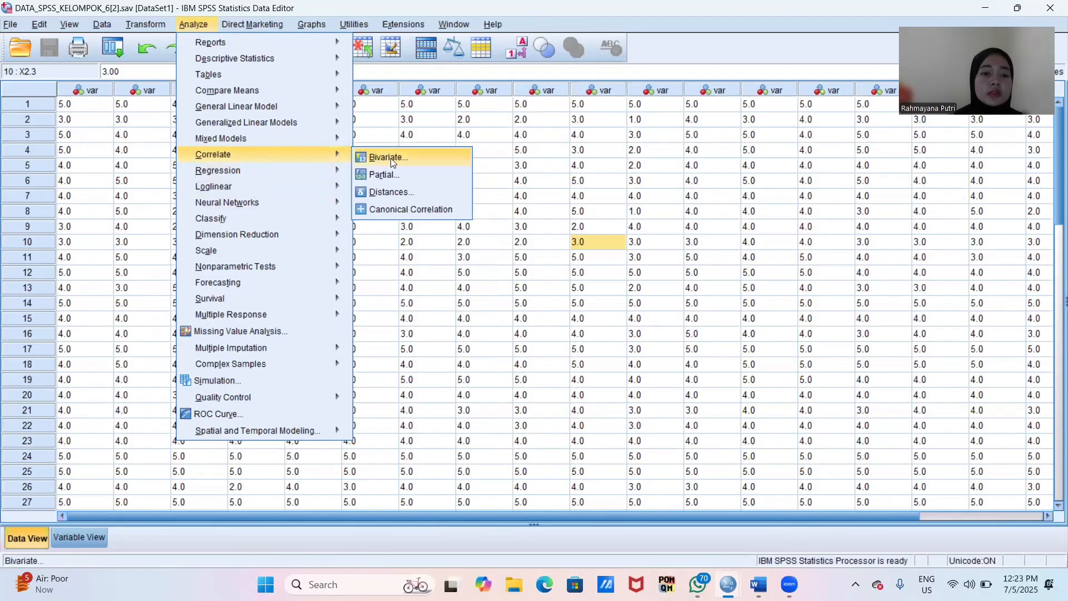
pyautogui.click(406, 157)
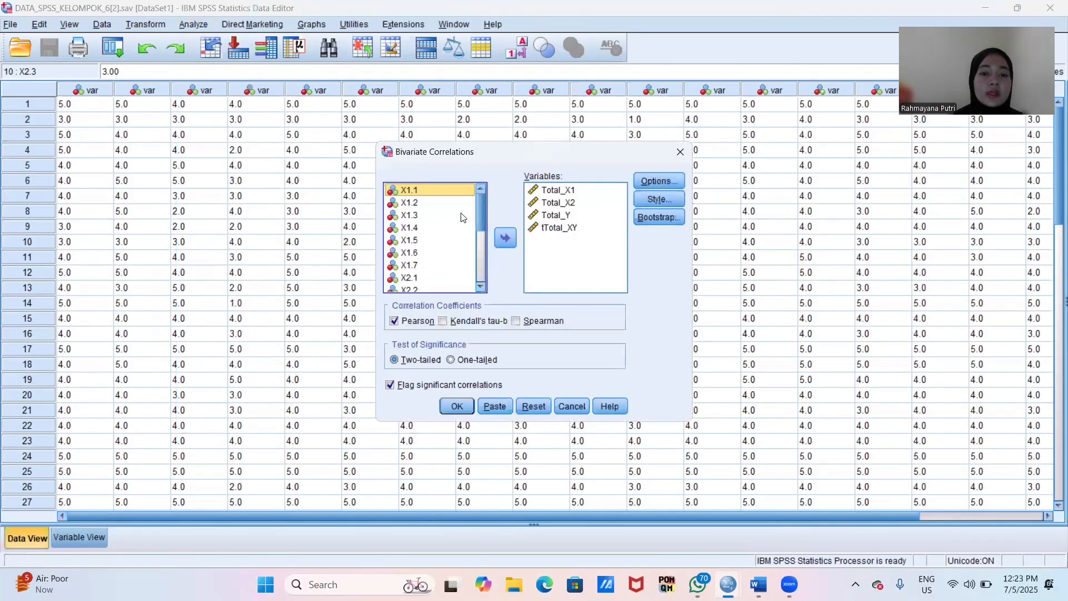
pyautogui.click(533, 401)
pyautogui.scroll(-7, 428, 227)
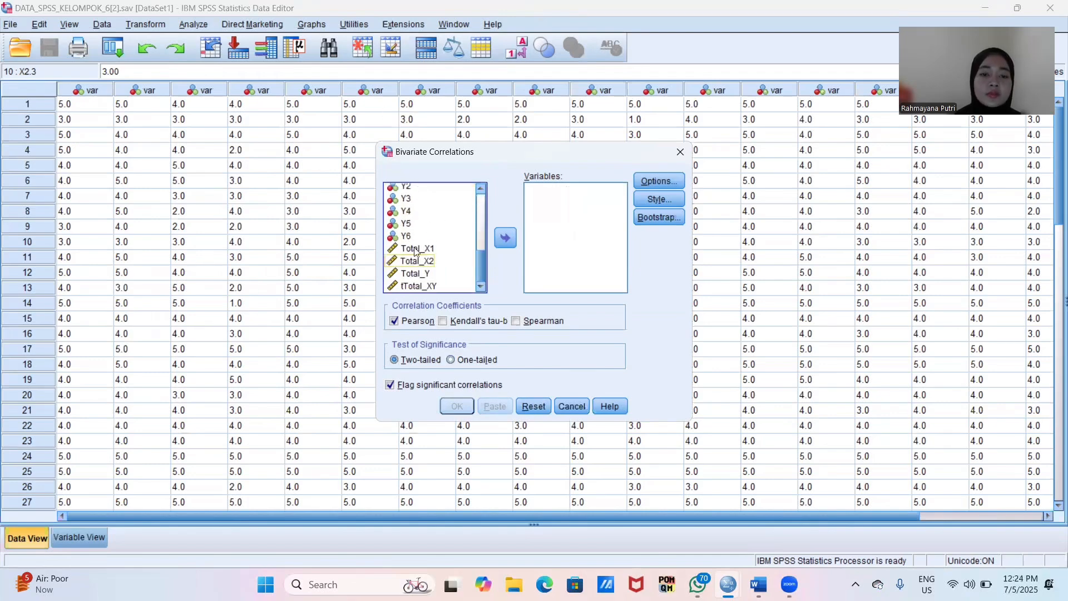
pyautogui.click(417, 248)
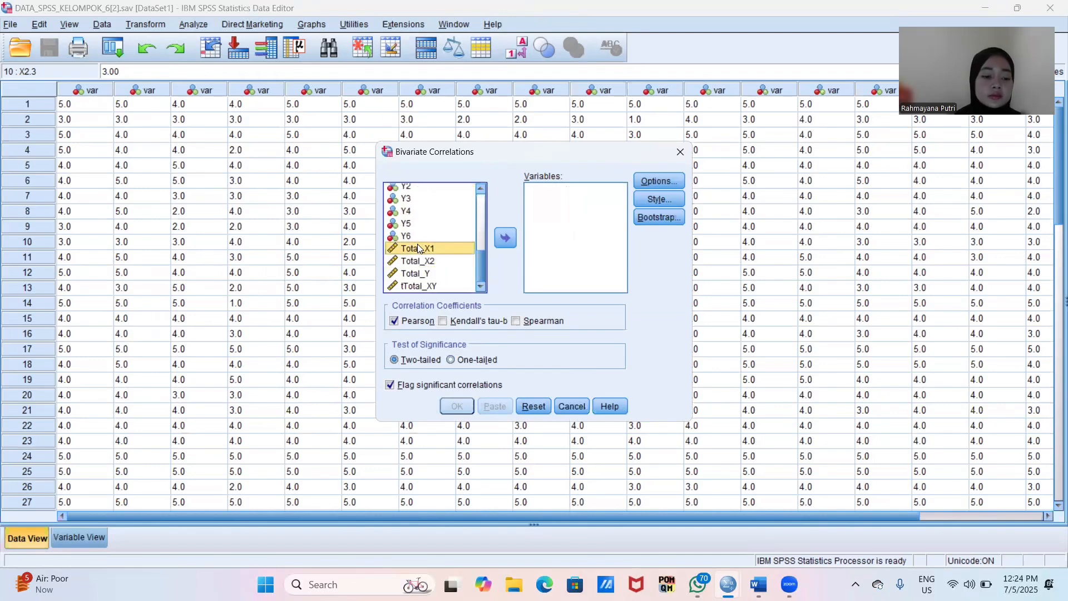
pyautogui.hotkey('shift', 'Down')
pyautogui.hotkey('shift', 'Down')
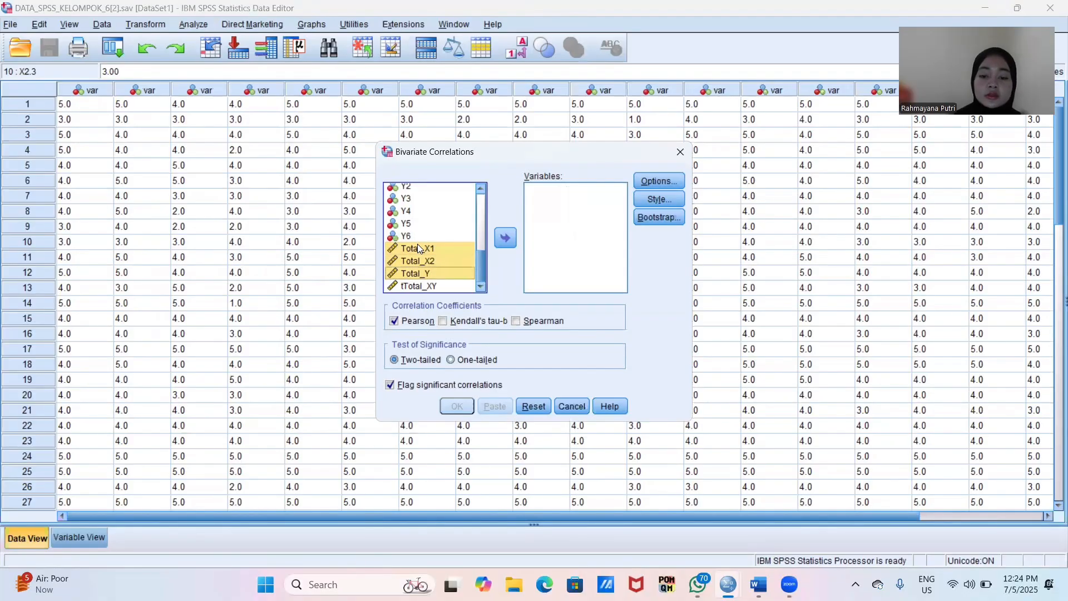
pyautogui.click(503, 237)
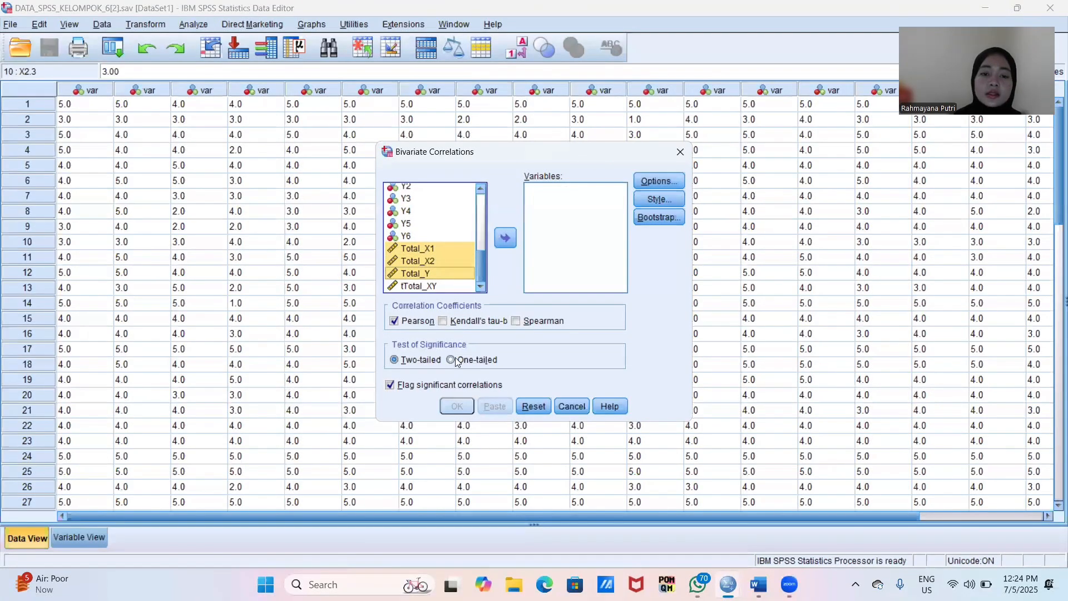
pyautogui.click(457, 406)
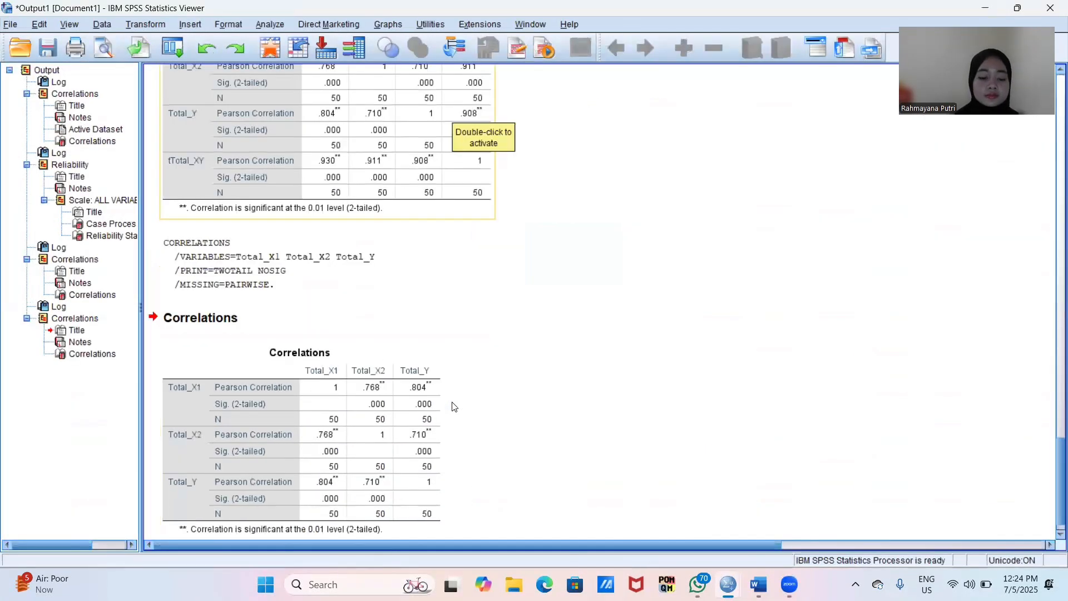
# - Compare the new Correlations table with the Uji korelasi interpretation in the Word document
pyautogui.scroll(-1, 412, 358)
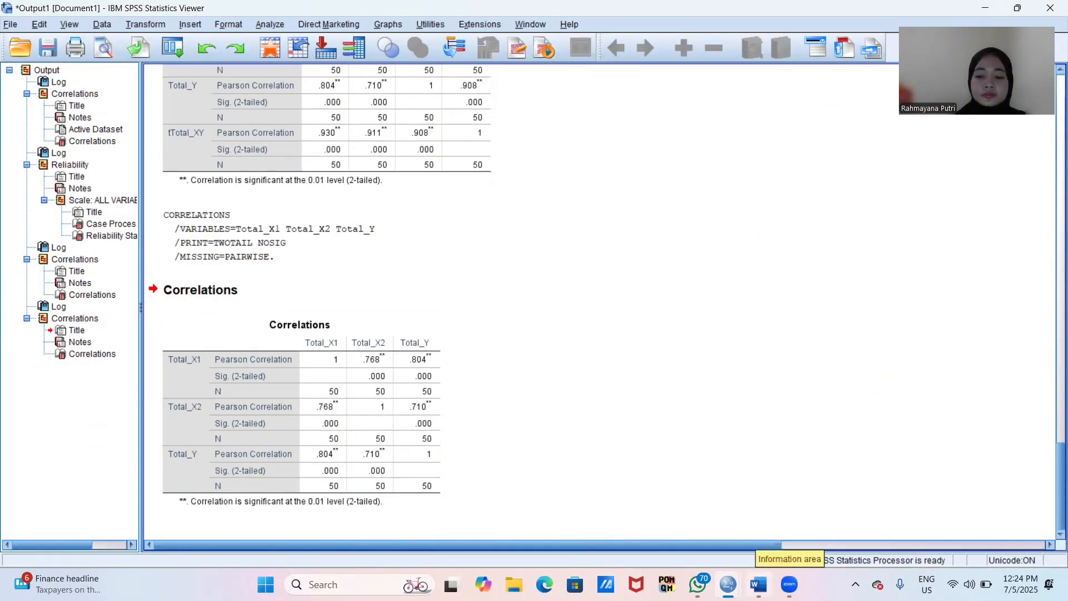
pyautogui.click(758, 584)
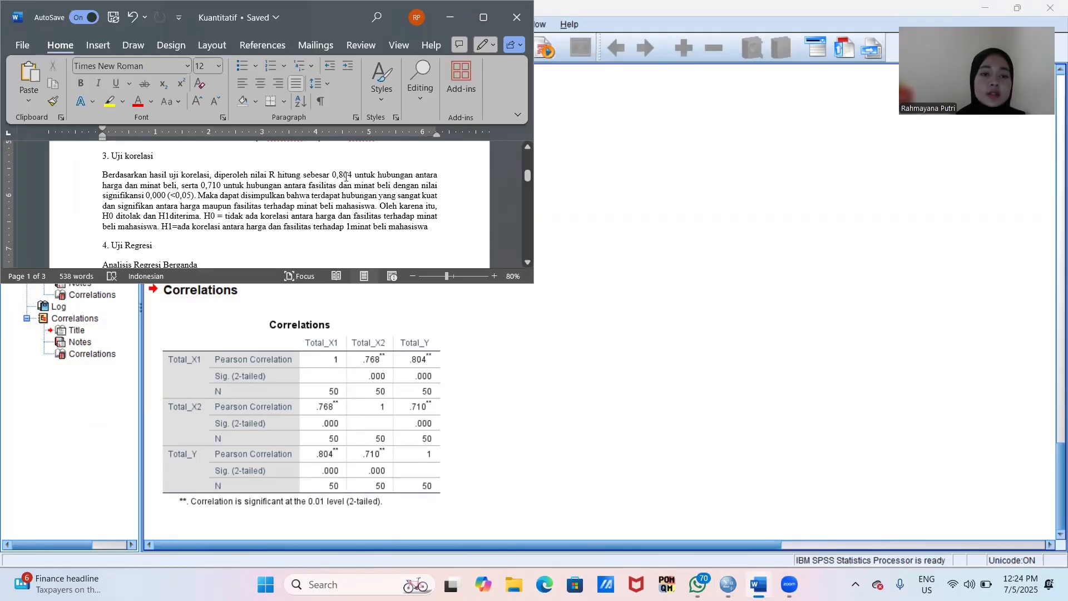
pyautogui.click(414, 321)
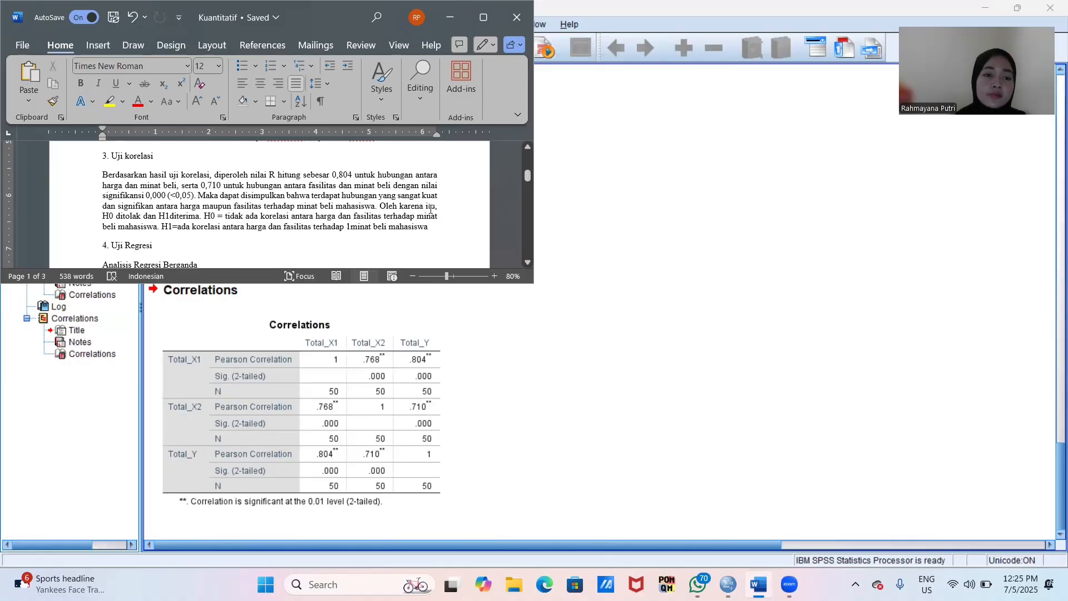
# - Read the Uji Regresi section in the Word document, covering the regression equation and the constant and Harga (X1) coefficients
pyautogui.scroll(-1, 430, 209)
pyautogui.scroll(-2, 430, 209)
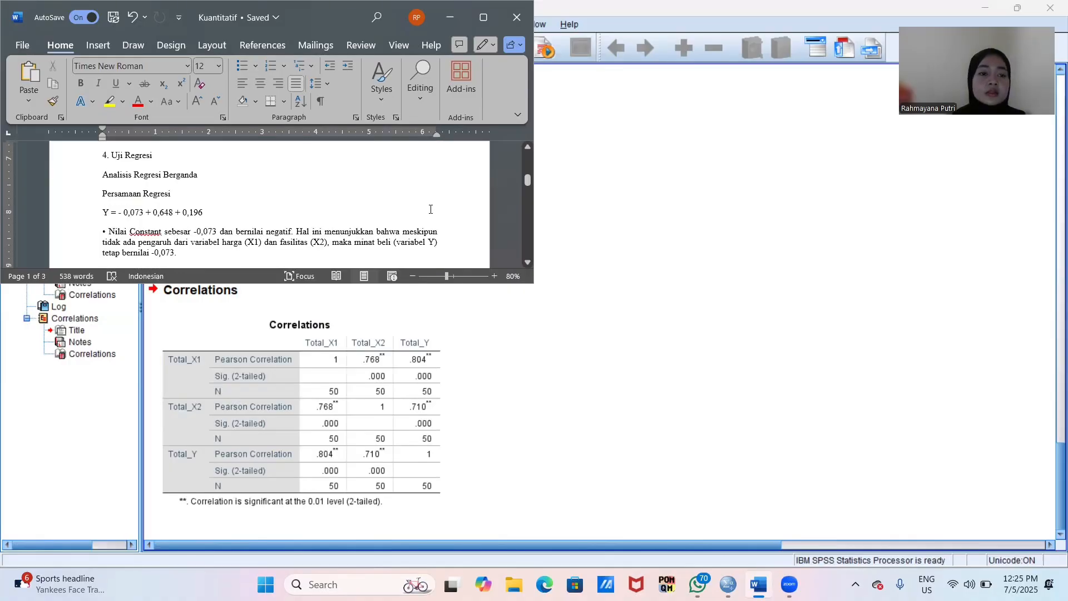
pyautogui.scroll(-1, 430, 209)
pyautogui.scroll(1, 430, 209)
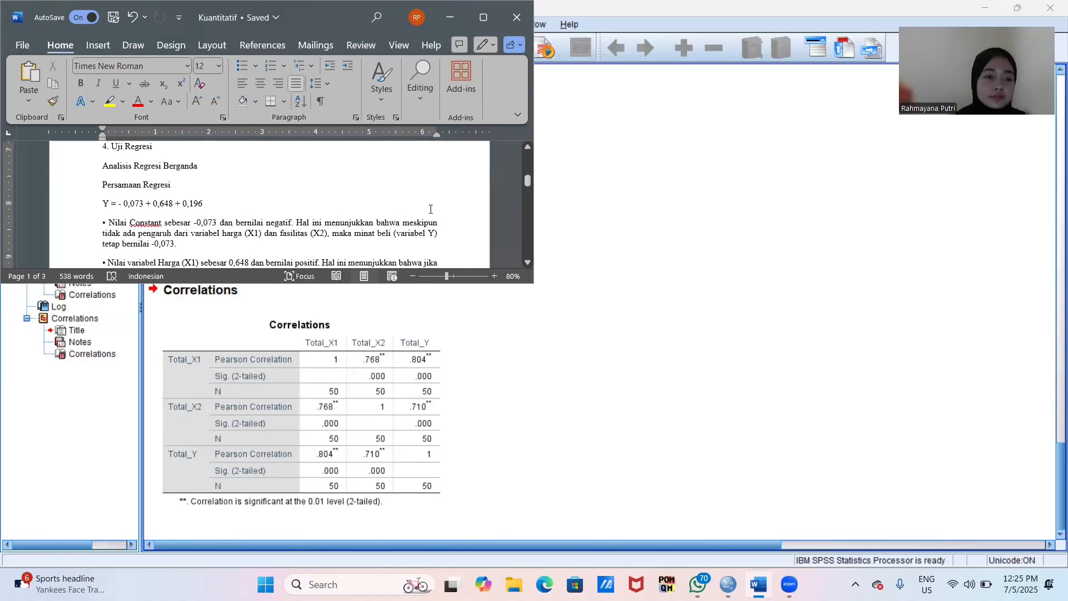
pyautogui.scroll(-1, 430, 209)
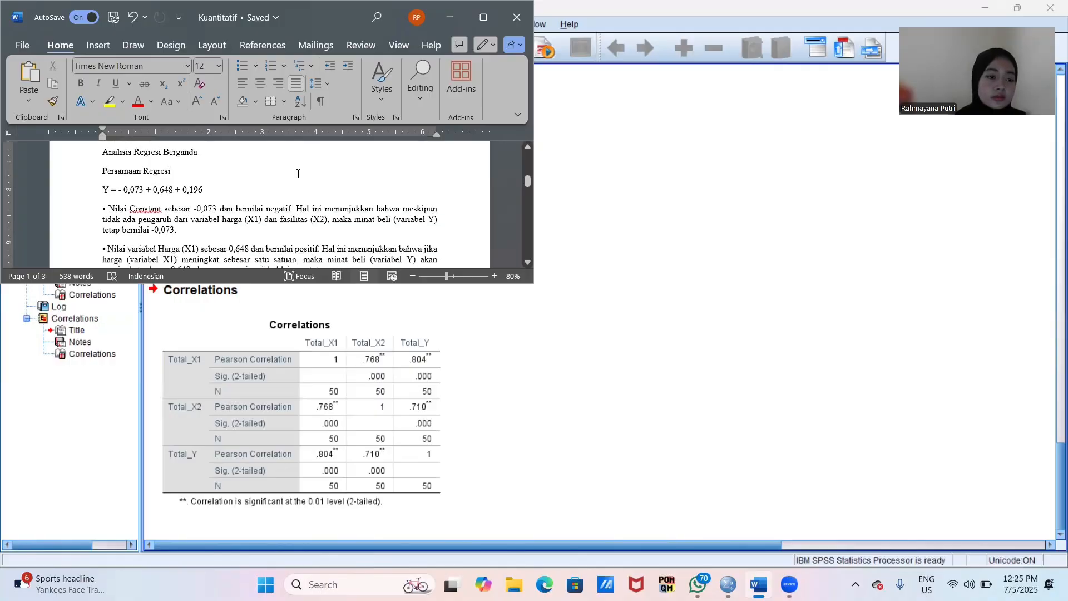
pyautogui.scroll(-5, 298, 173)
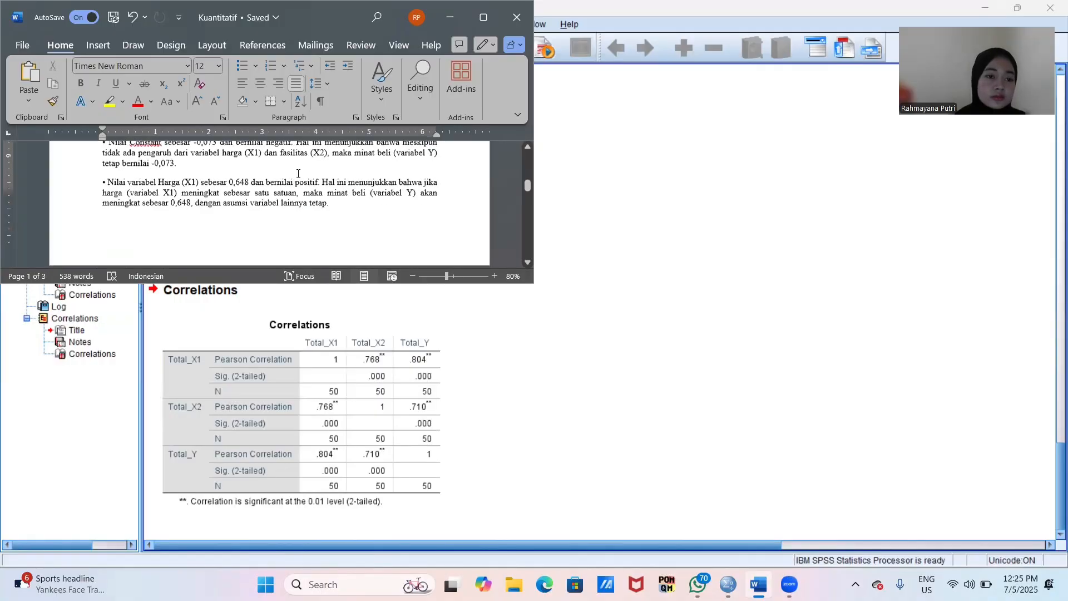
pyautogui.scroll(9, 298, 174)
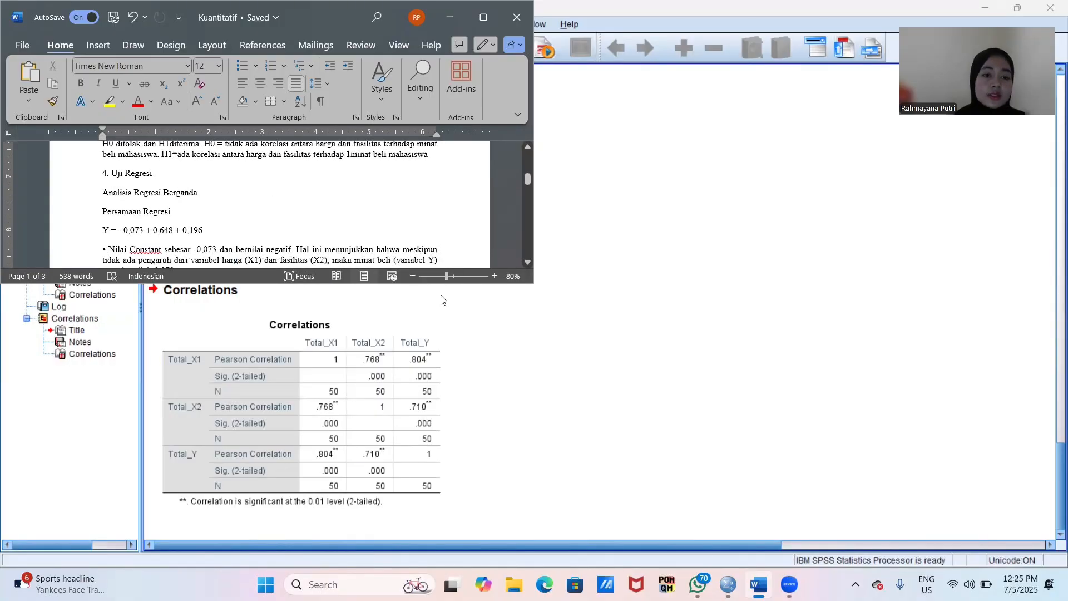
# - Start a linear regression on the DATA_SPSS_KELOMPOK_6[2].sav dataset with Total_X1 and Total_X2 as the independent variables
pyautogui.click(614, 508)
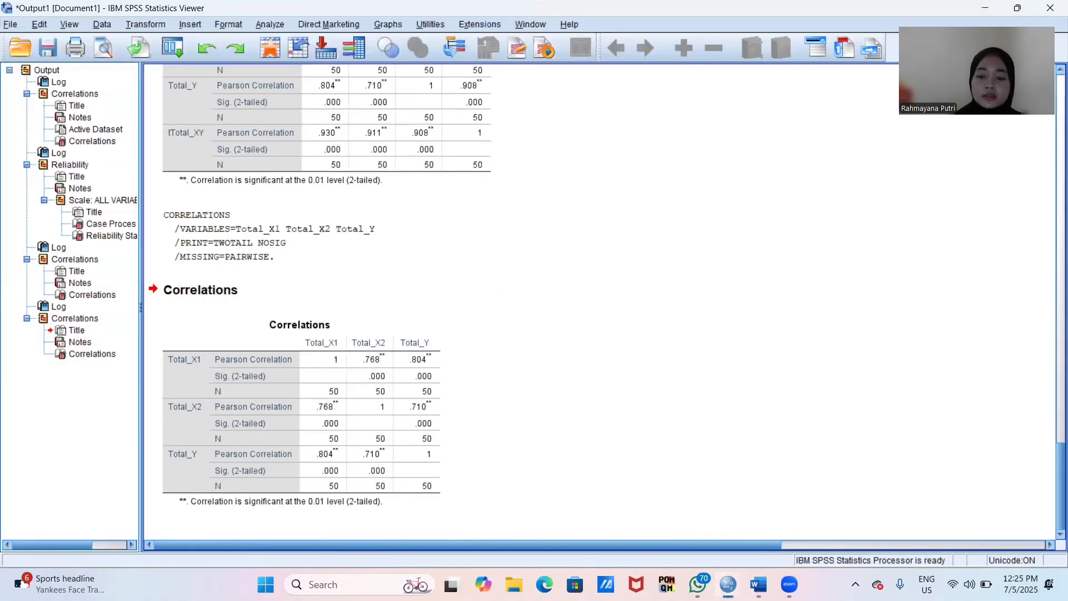
pyautogui.moveTo(728, 584)
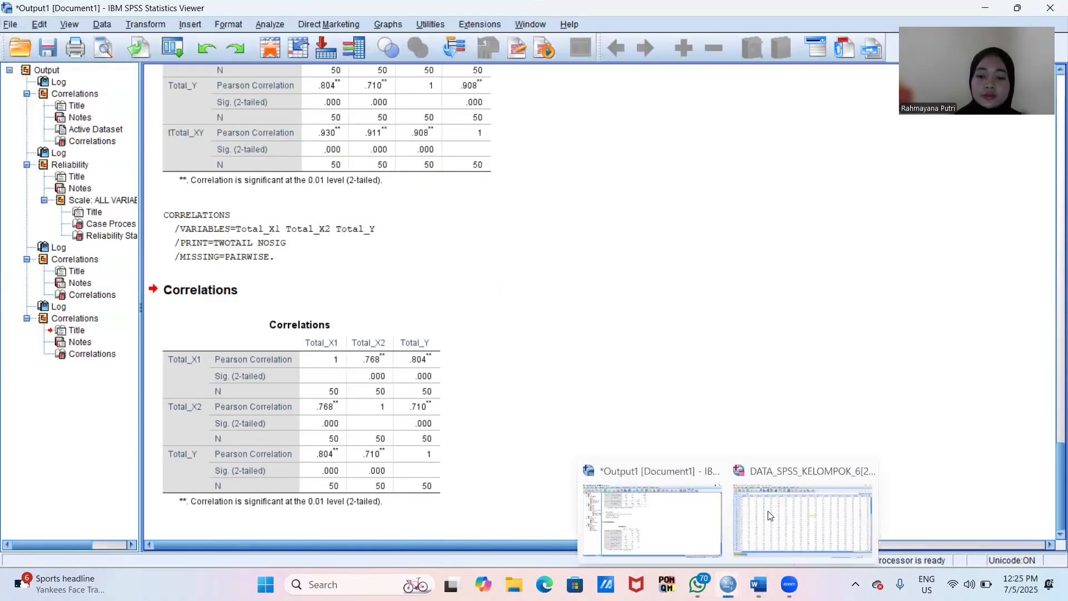
pyautogui.click(770, 515)
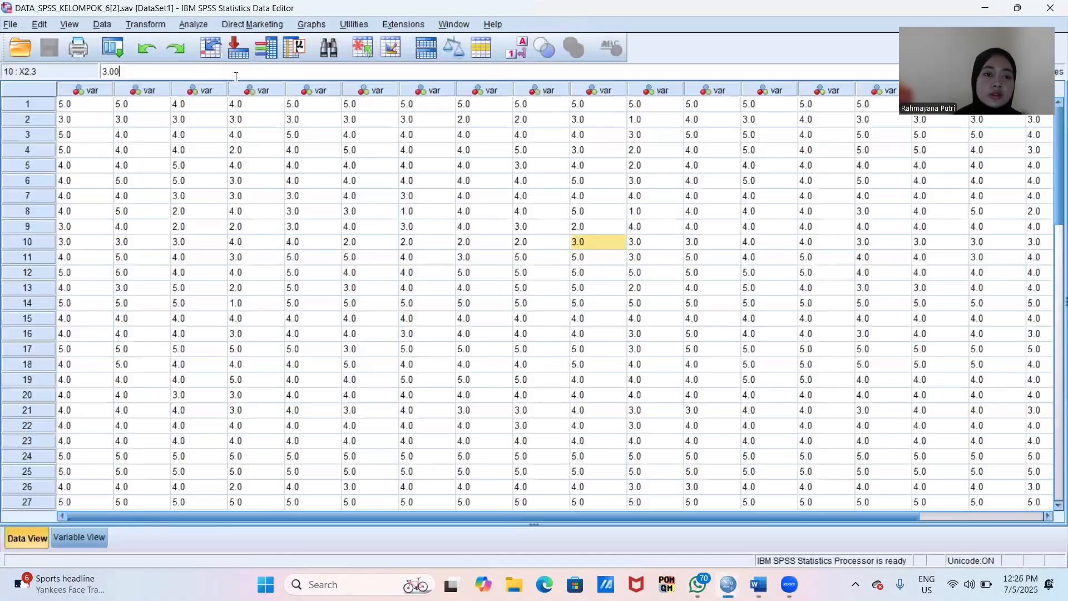
pyautogui.click(195, 25)
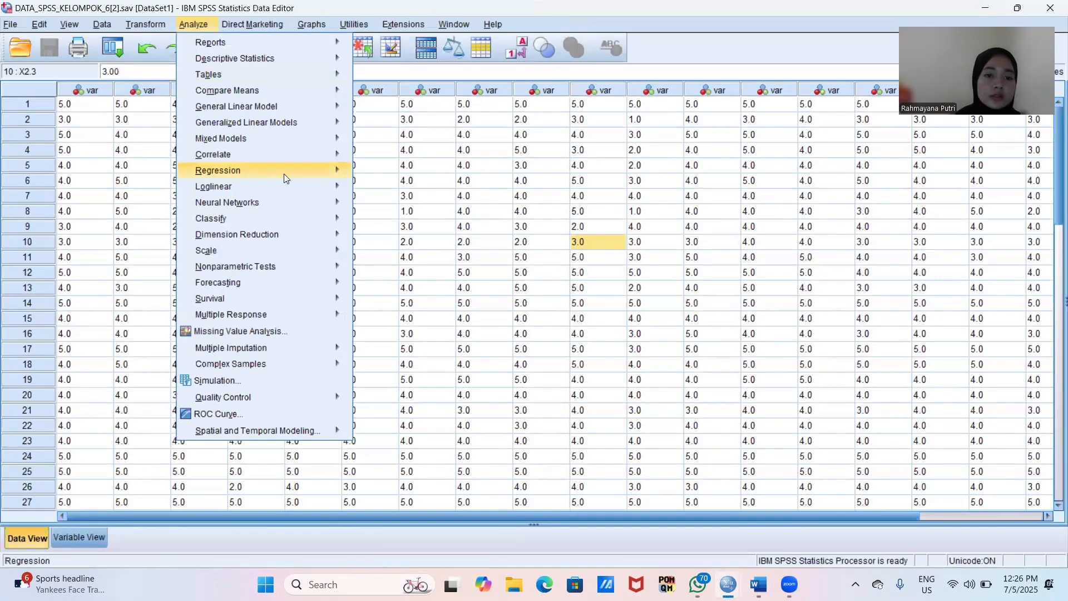
pyautogui.moveTo(284, 176)
pyautogui.click(372, 190)
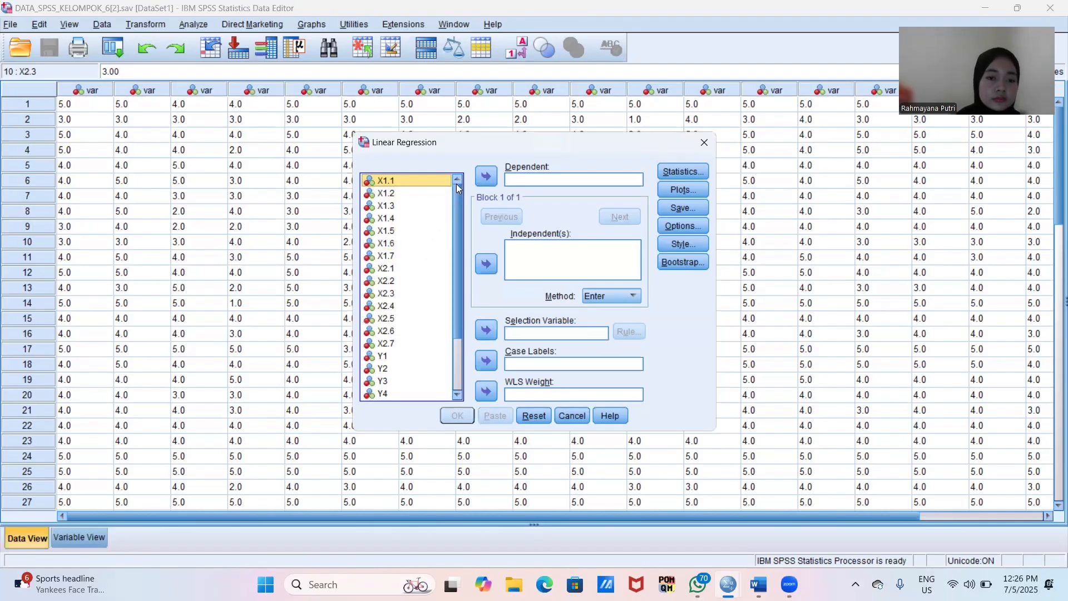
pyautogui.scroll(-2, 391, 260)
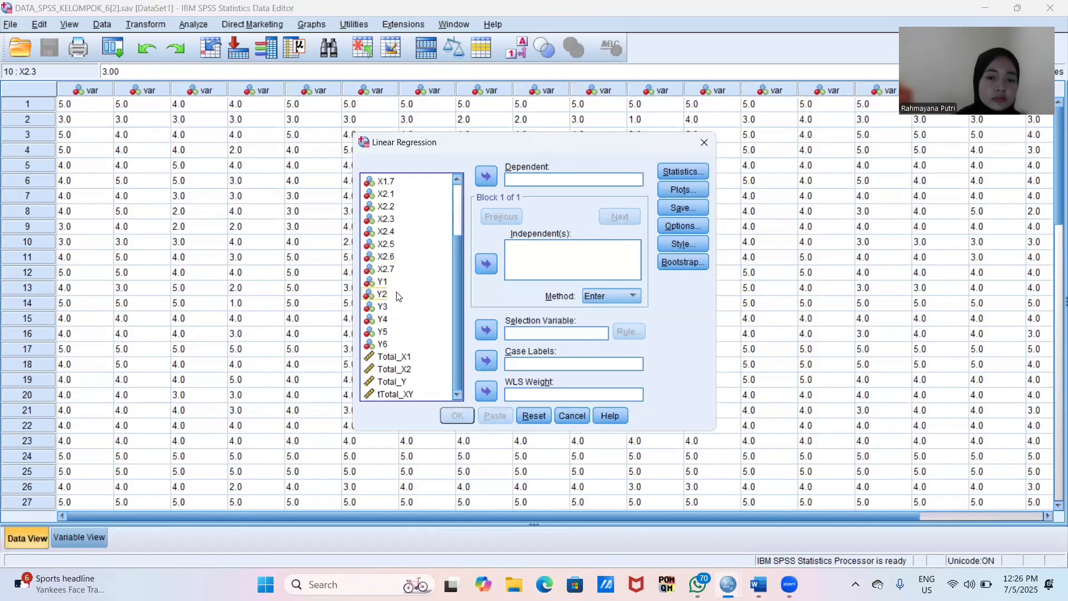
pyautogui.click(405, 357)
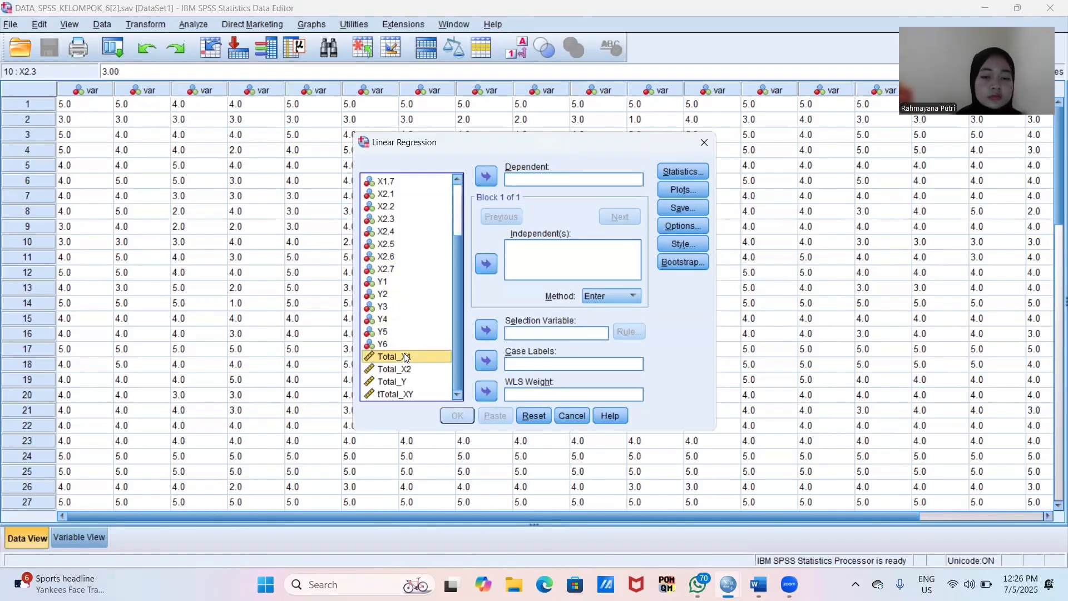
pyautogui.hotkey('shift', 'Down')
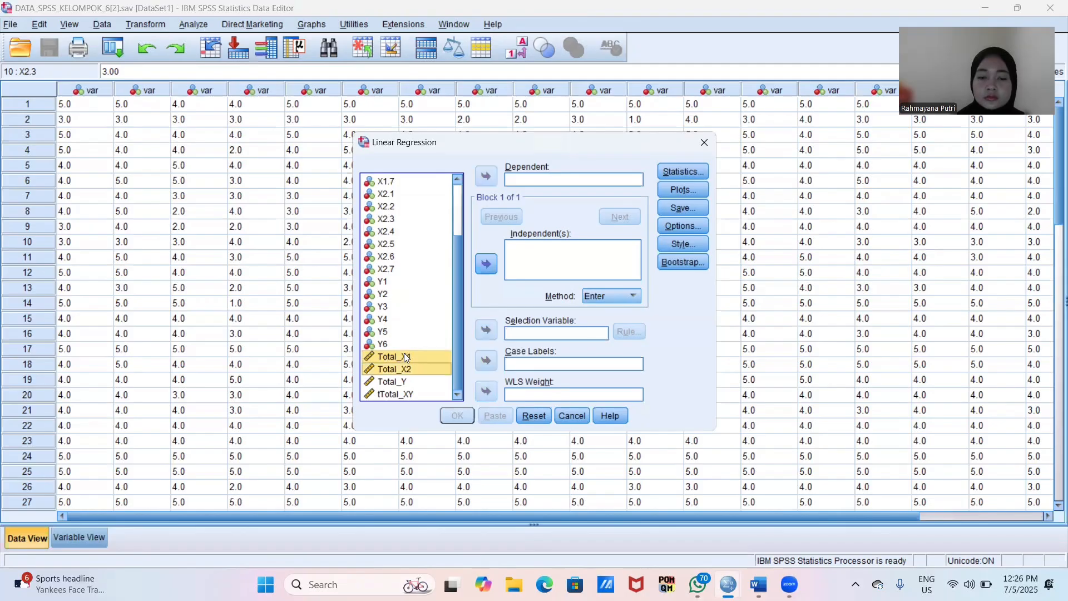
pyautogui.click(485, 264)
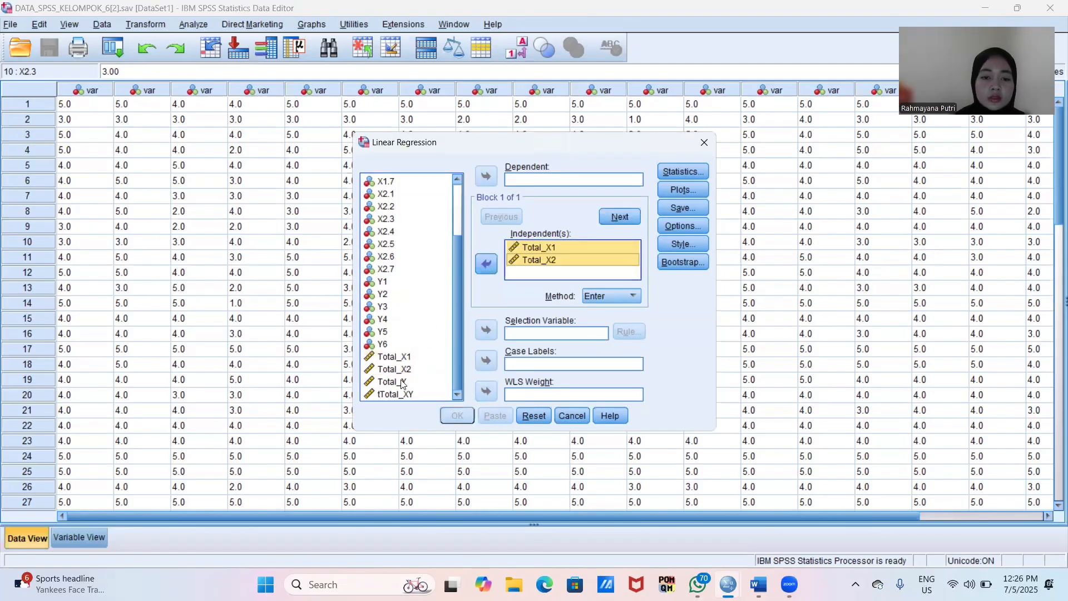
# - Assign Total_Y as the dependent variable and run the linear regression with the Enter method
pyautogui.click(402, 383)
pyautogui.click(491, 183)
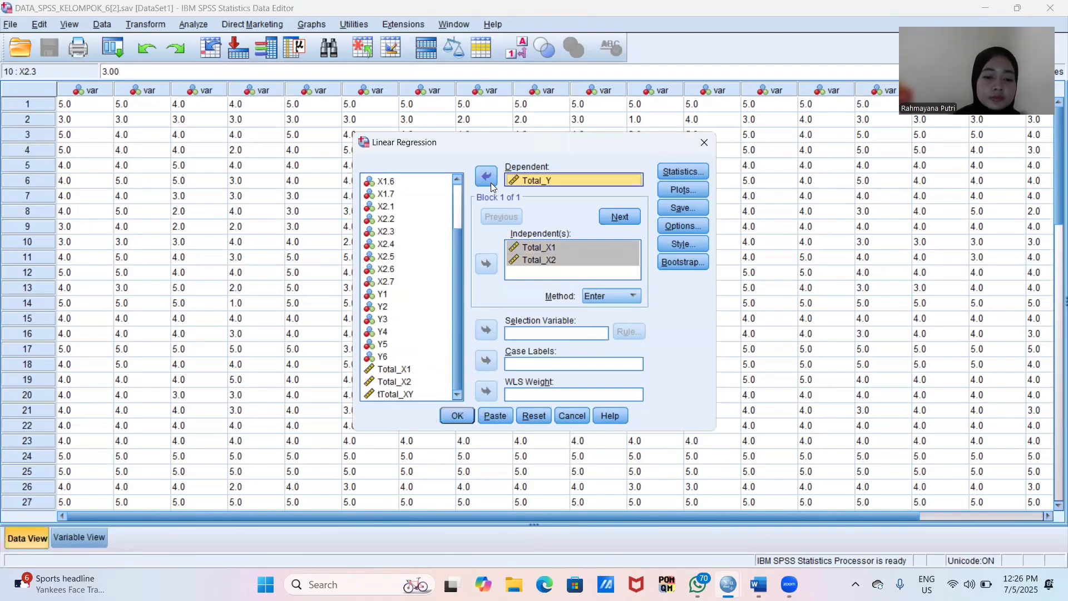
pyautogui.click(457, 416)
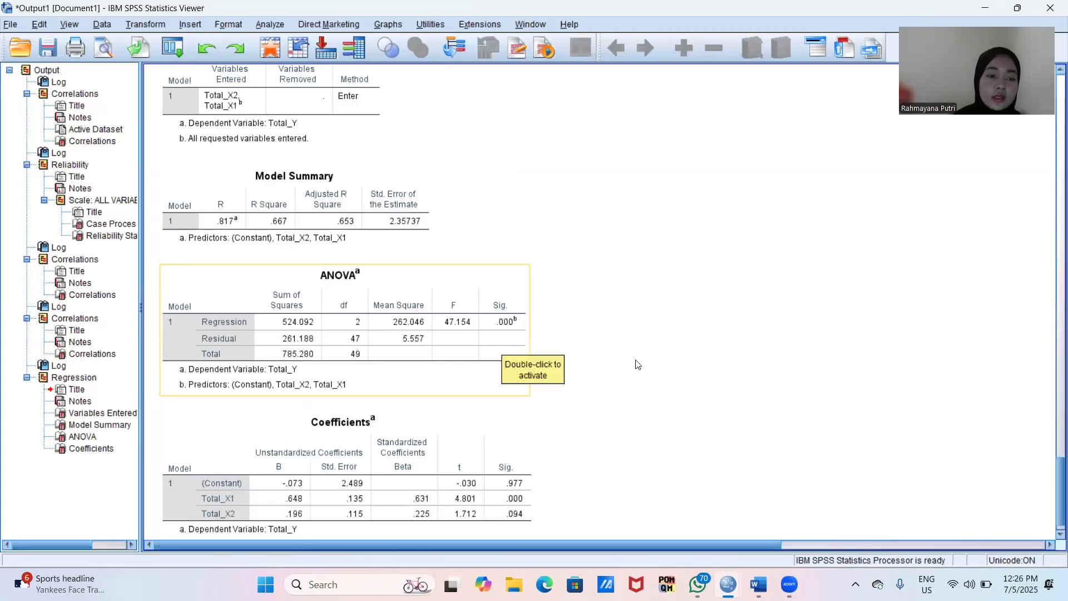
# - Switch to the Kuantitatif document in Word and compare its regression equation and constant interpretation with the Coefficients table
pyautogui.moveTo(759, 583)
pyautogui.click(766, 545)
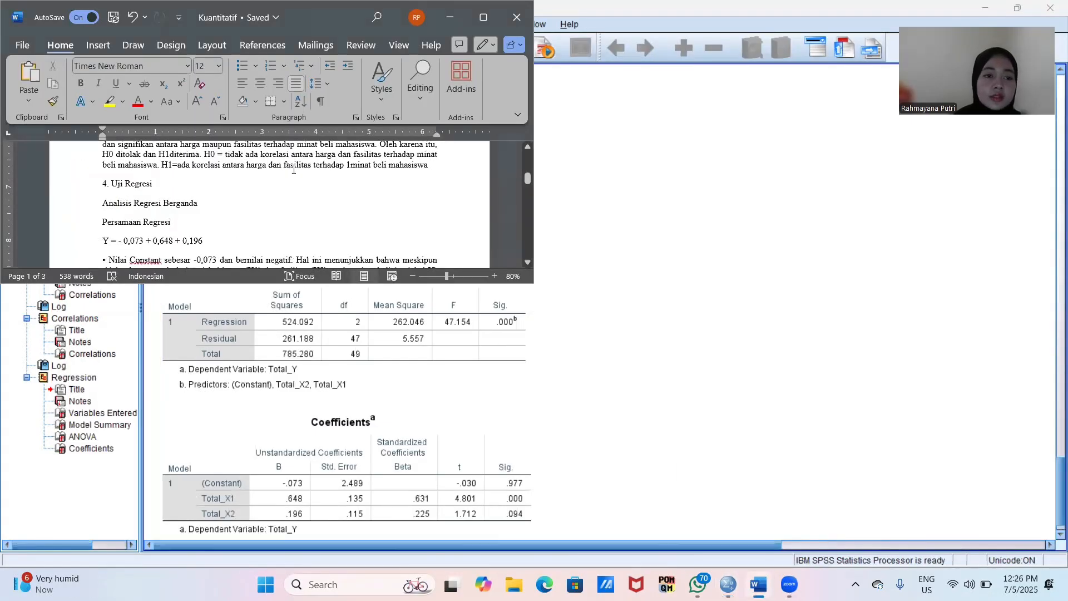
pyautogui.scroll(-1, 266, 194)
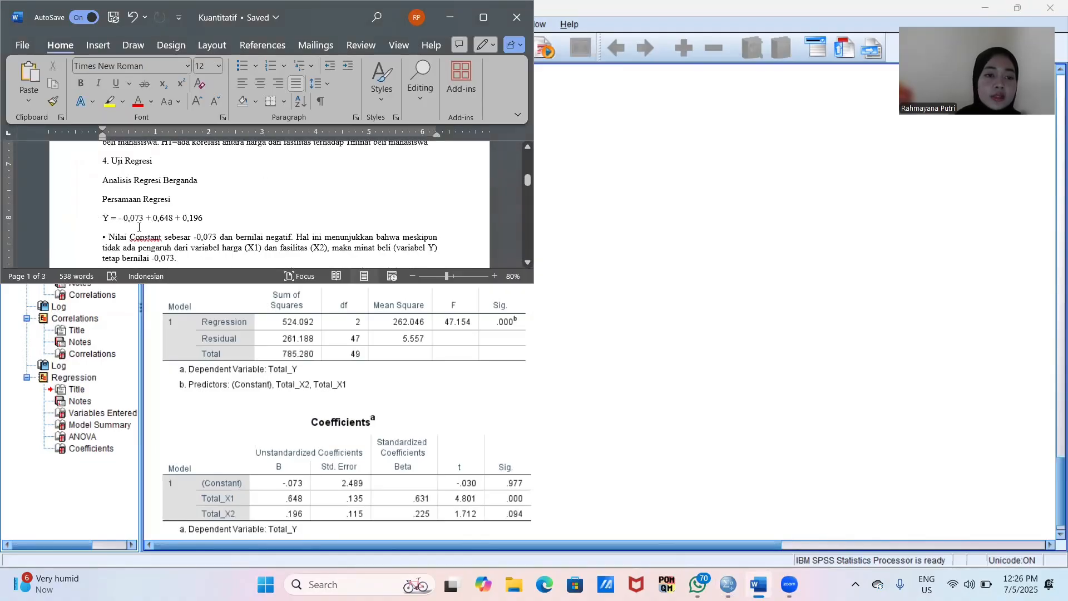
pyautogui.click(341, 395)
pyautogui.click(341, 400)
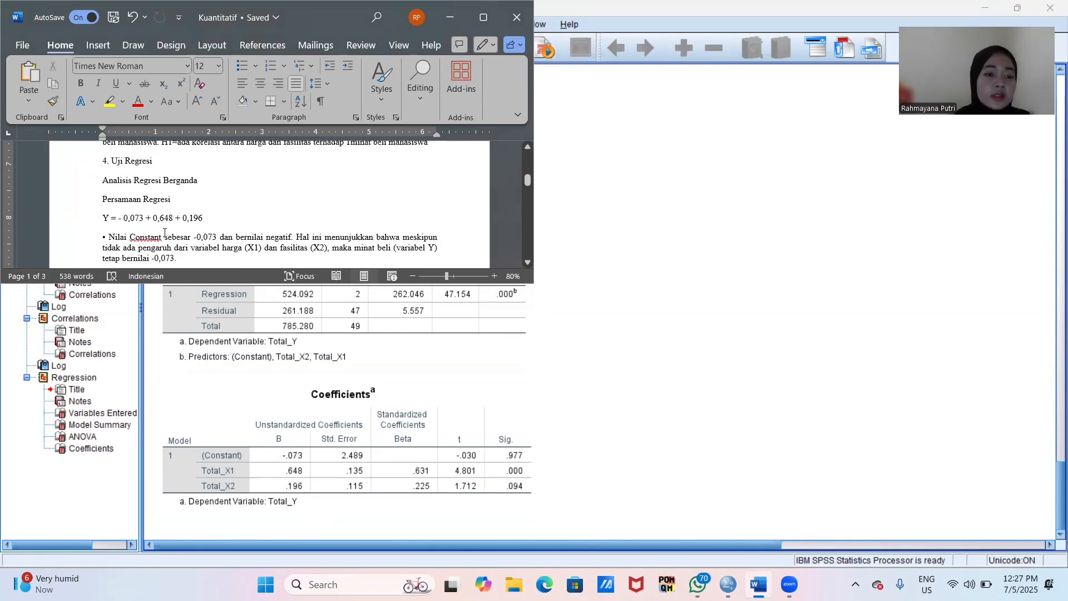
pyautogui.scroll(-1, 164, 232)
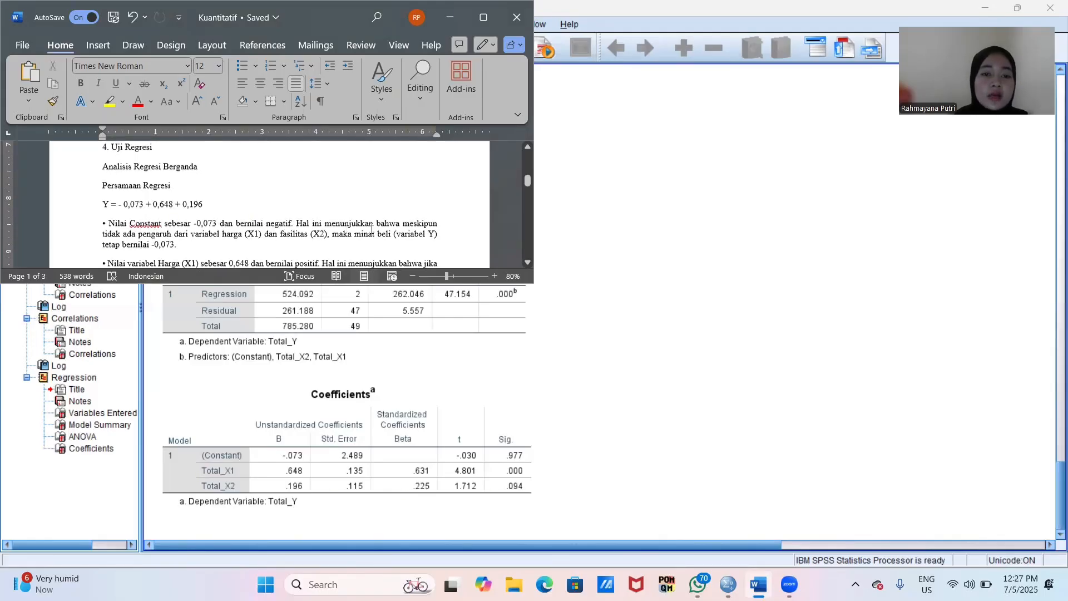
pyautogui.scroll(-1, 222, 220)
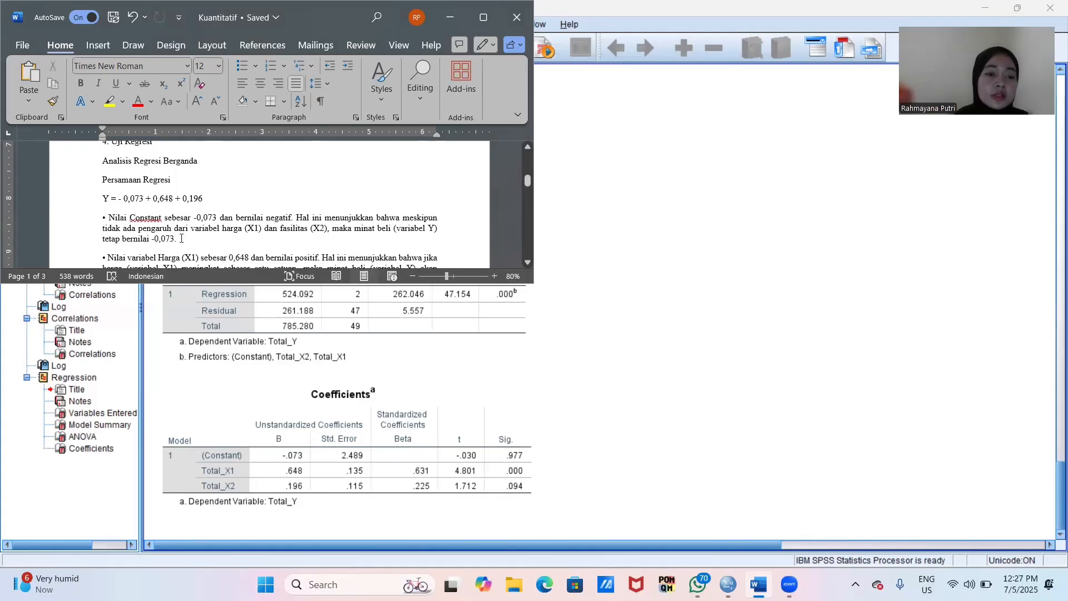
# - Check the Word interpretations of the Harga (X1) and Fasilitas (X2) coefficients against the B values in the Coefficients table
pyautogui.scroll(-1, 234, 227)
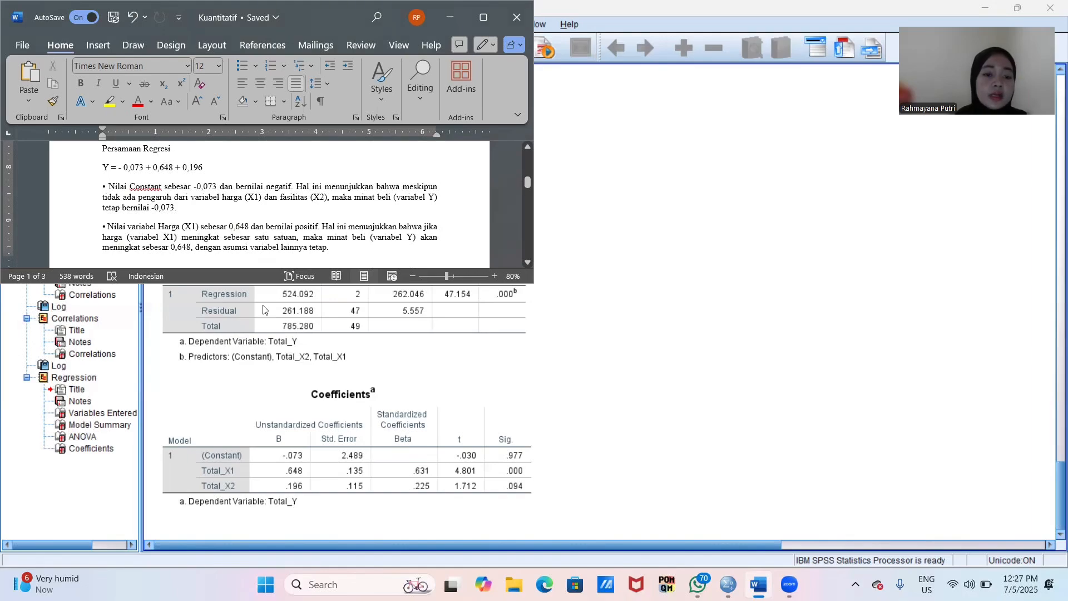
pyautogui.click(291, 477)
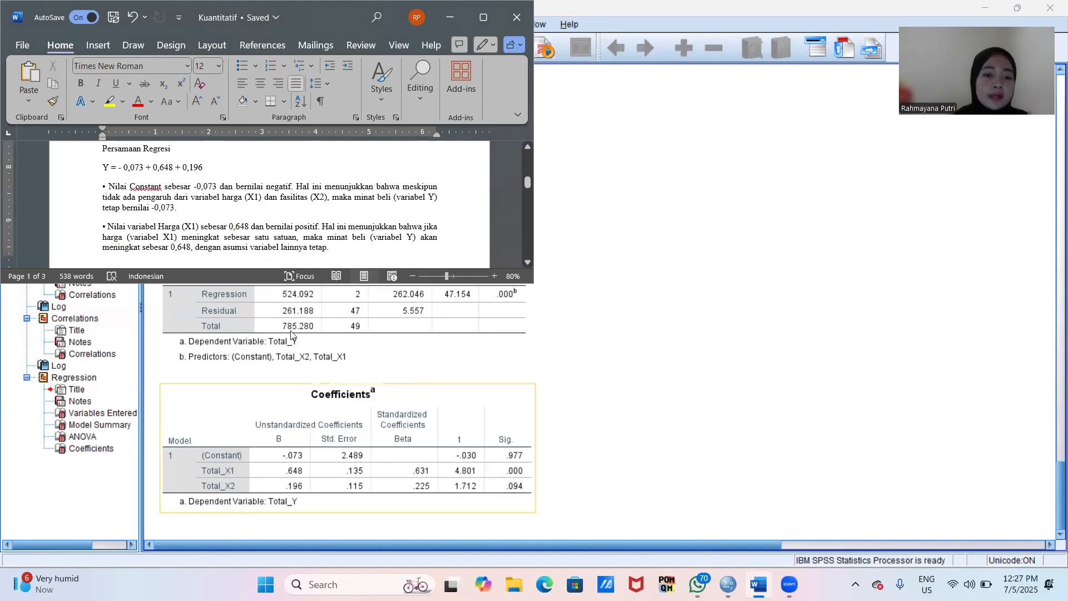
pyautogui.click(332, 246)
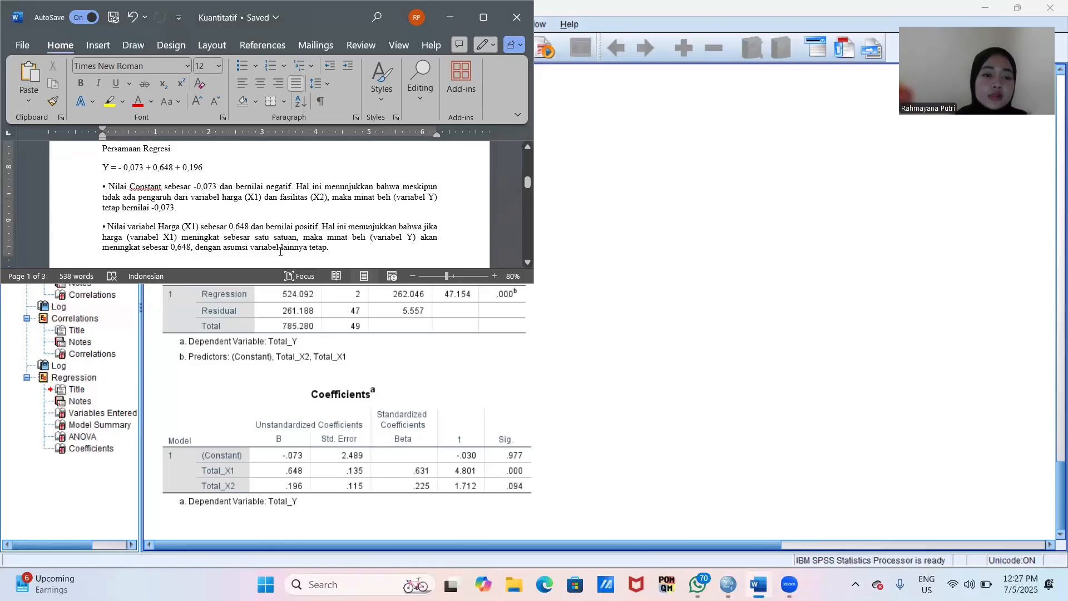
pyautogui.scroll(-1, 281, 251)
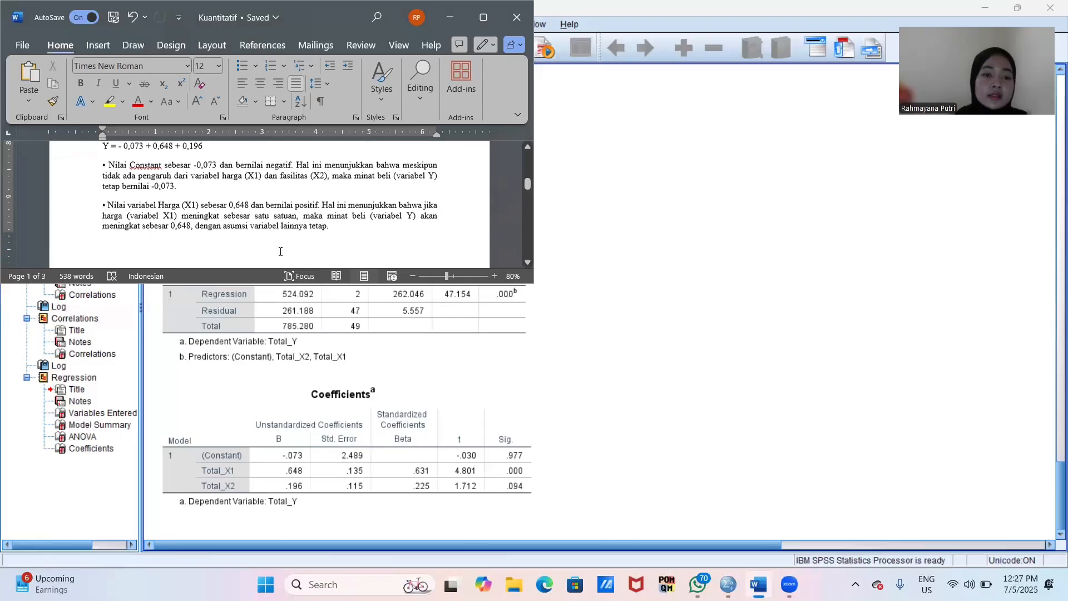
pyautogui.scroll(-3, 281, 251)
pyautogui.scroll(-3, 281, 252)
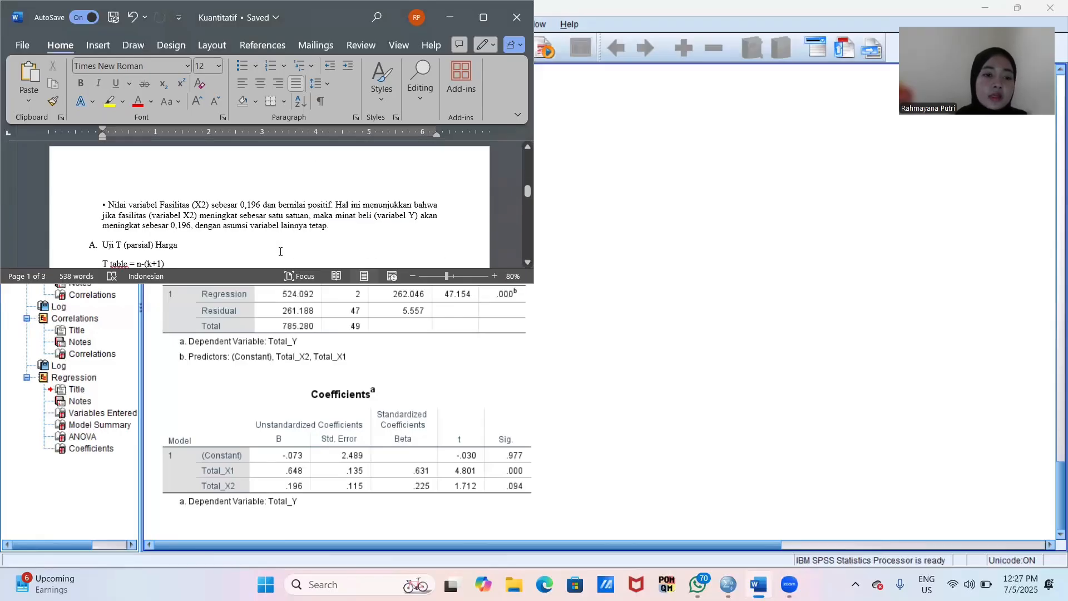
pyautogui.click(201, 214)
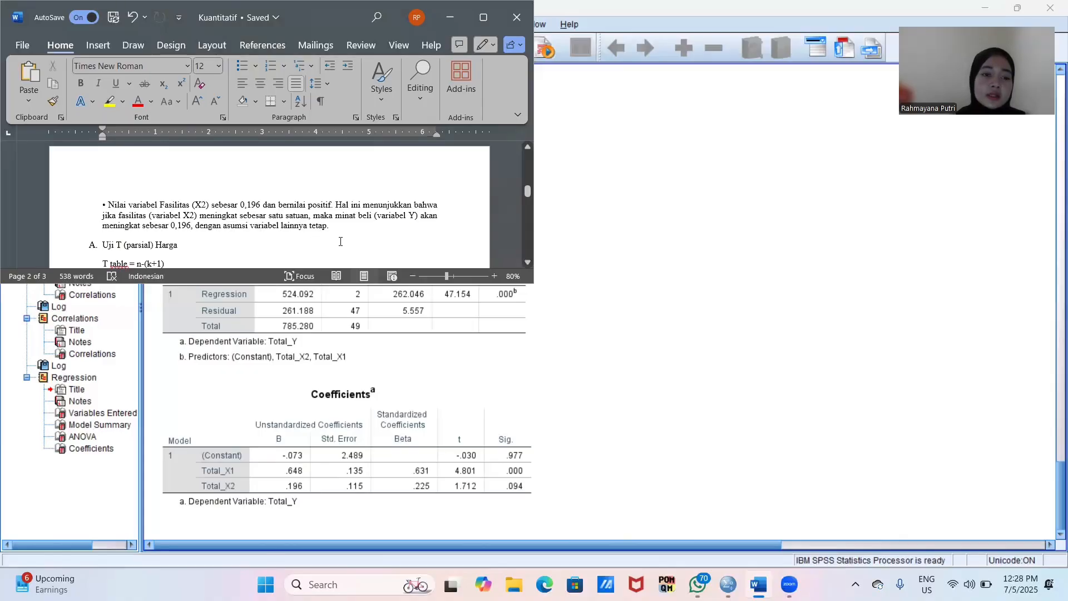
# - Read the Uji T (parsial) Harga section and compare its T hitung and T table reasoning with the Total_X1 row
pyautogui.scroll(-2, 340, 242)
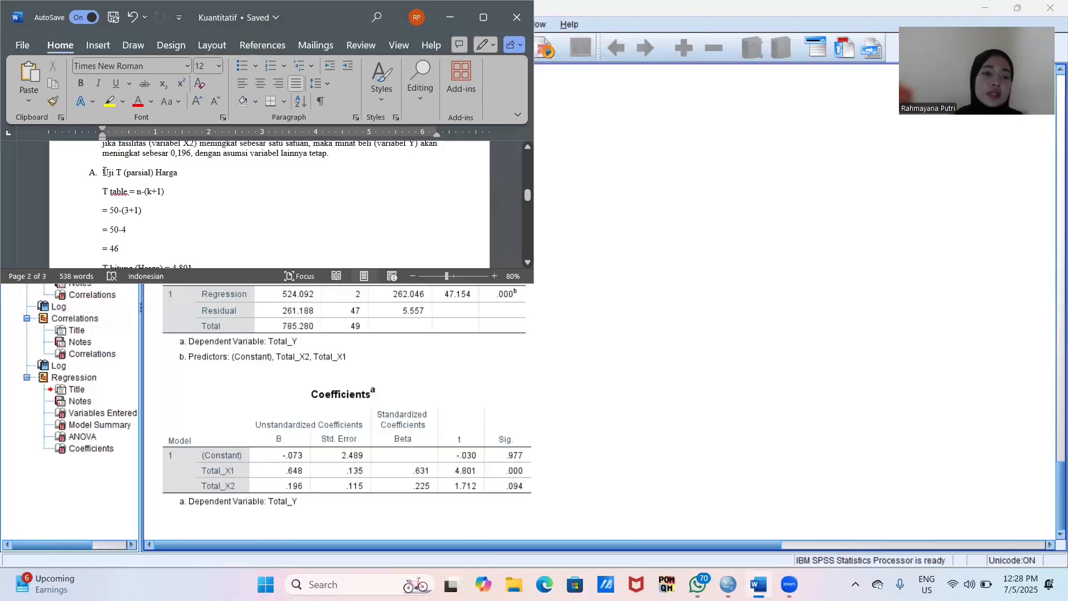
pyautogui.scroll(-1, 104, 172)
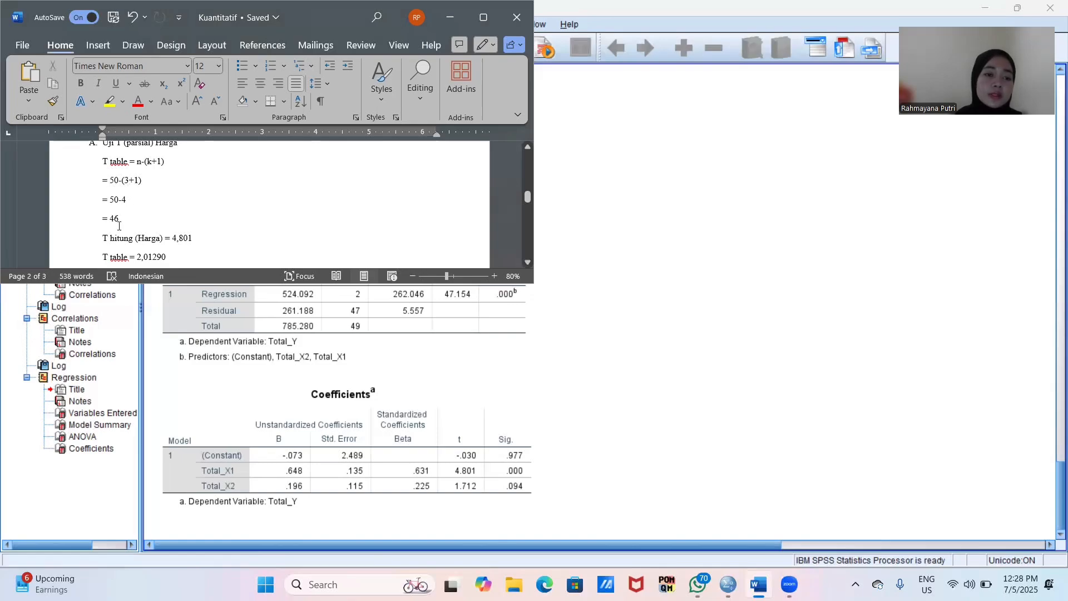
pyautogui.scroll(-1, 135, 230)
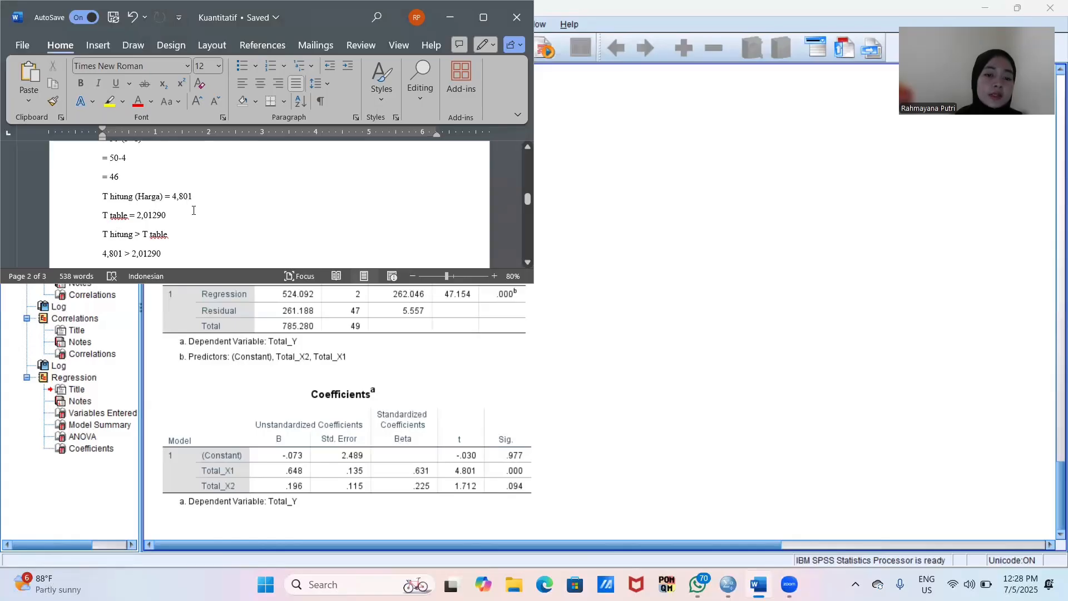
pyautogui.click(365, 429)
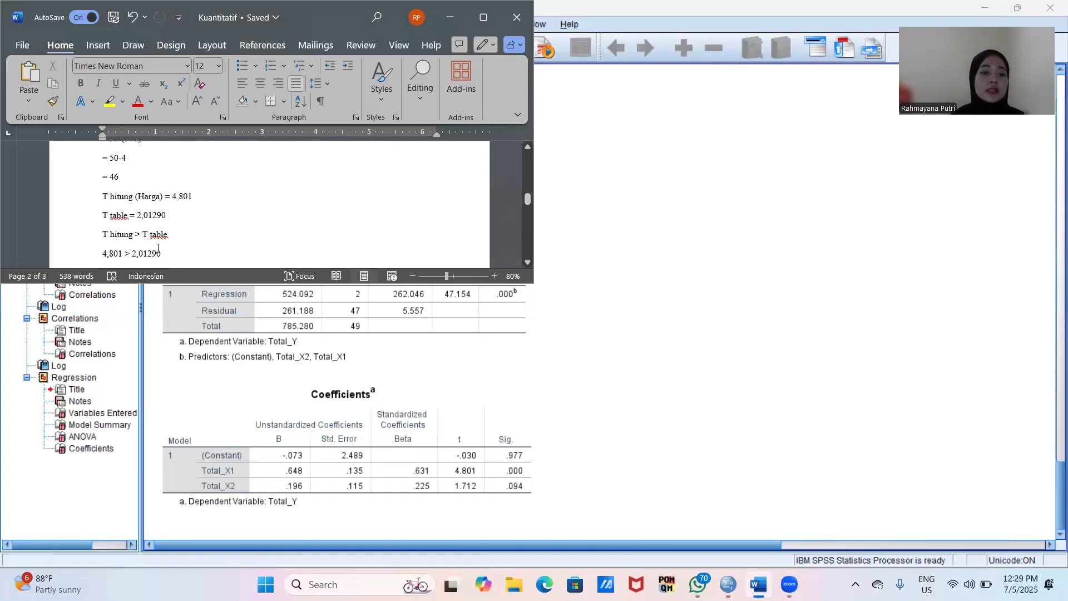
pyautogui.scroll(-1, 158, 248)
pyautogui.scroll(-1, 120, 202)
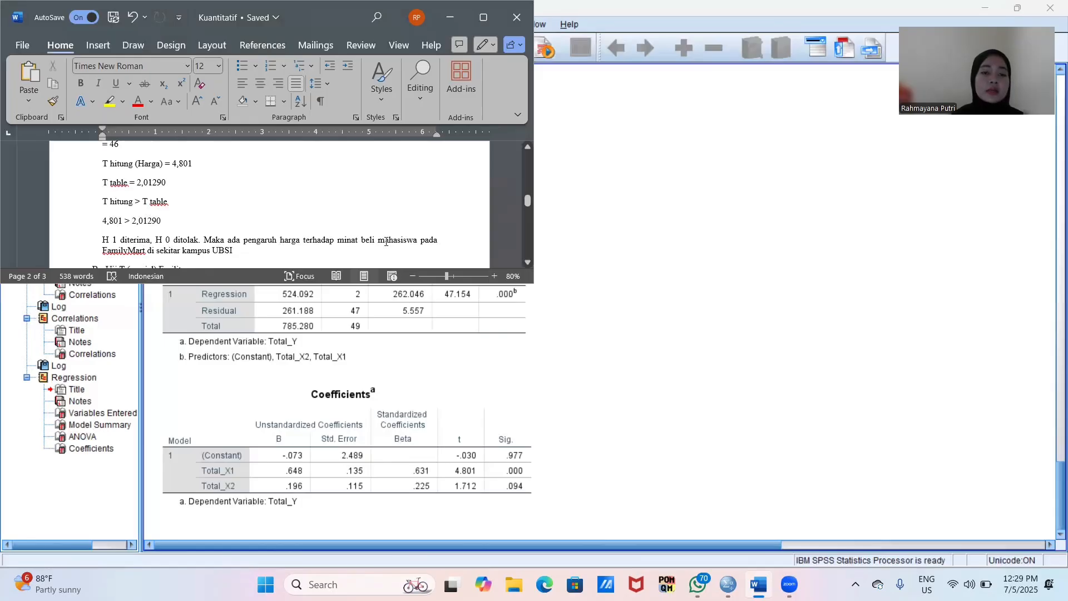
# - Read the Uji T (parsial) Fasilitas section through to its hypothesis conclusion, checking T hitung against the Total_X2 row
pyautogui.scroll(-1, 386, 241)
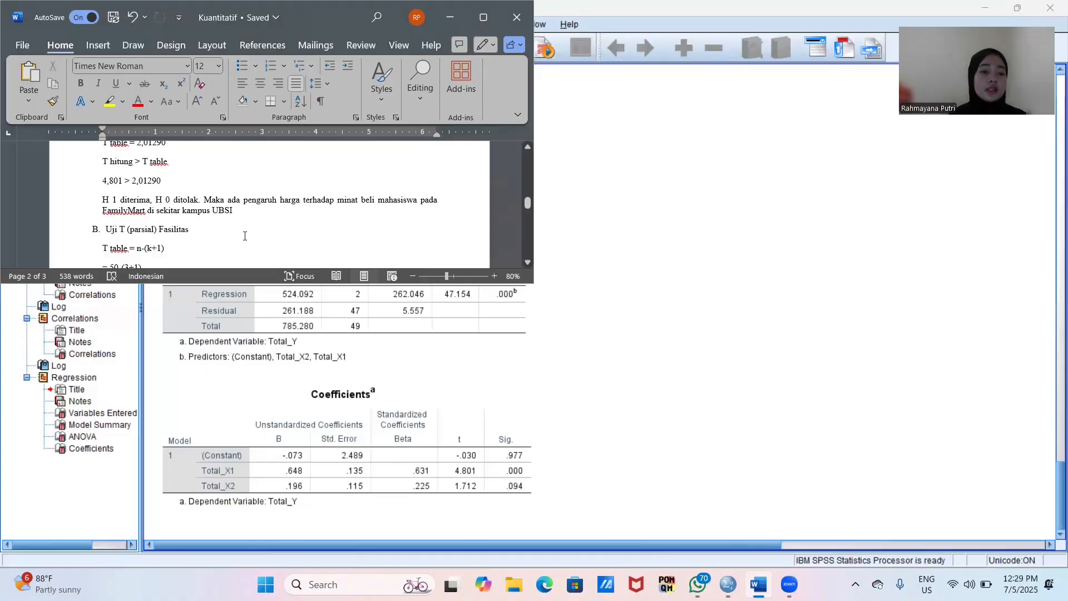
pyautogui.scroll(-1, 245, 235)
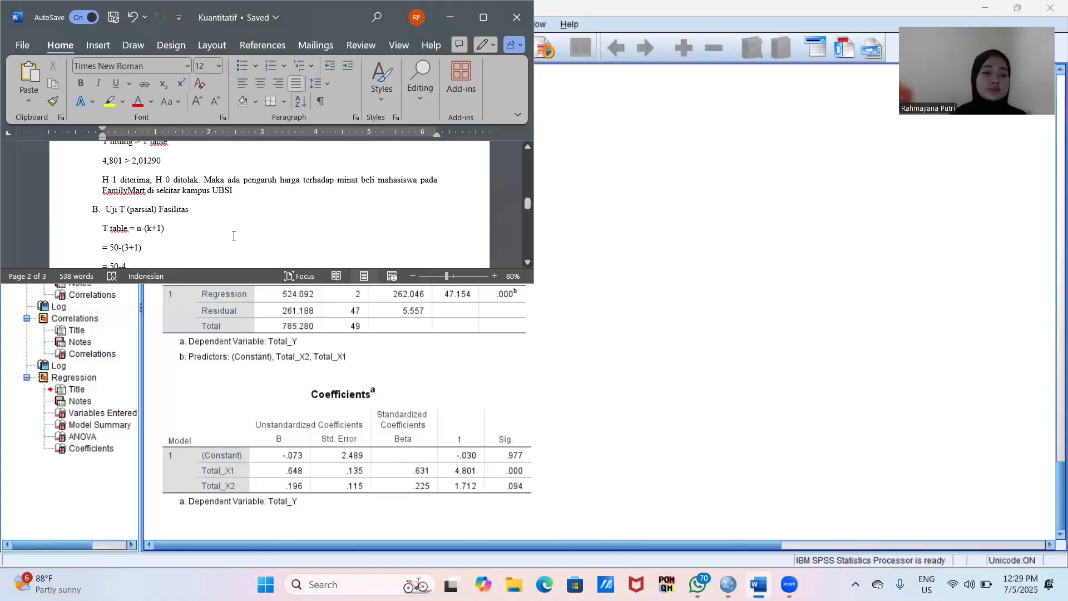
pyautogui.scroll(-2, 233, 236)
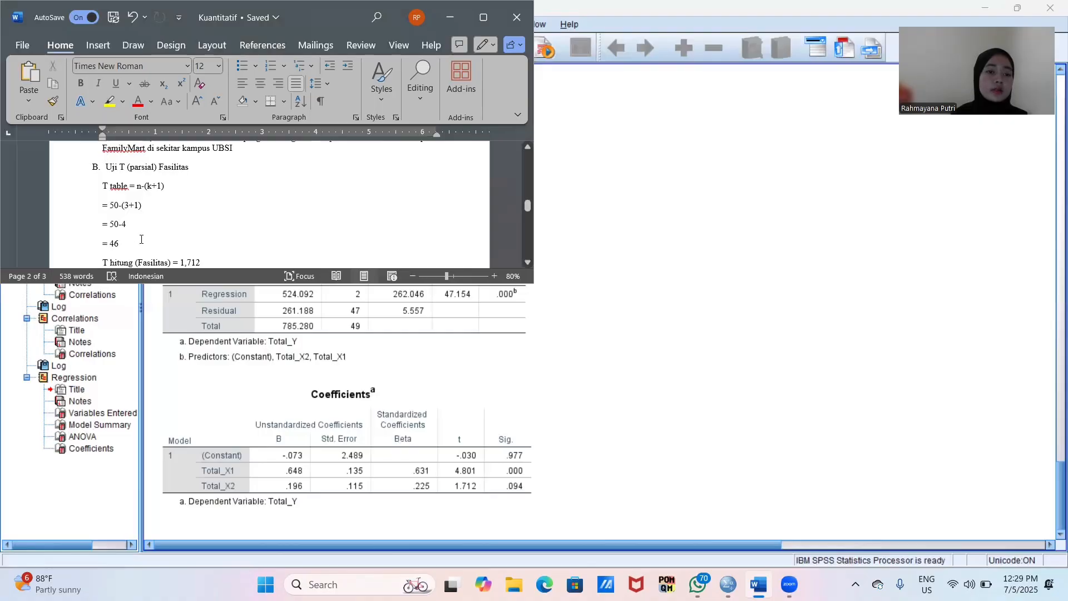
pyautogui.scroll(-1, 141, 239)
pyautogui.scroll(-1, 141, 239)
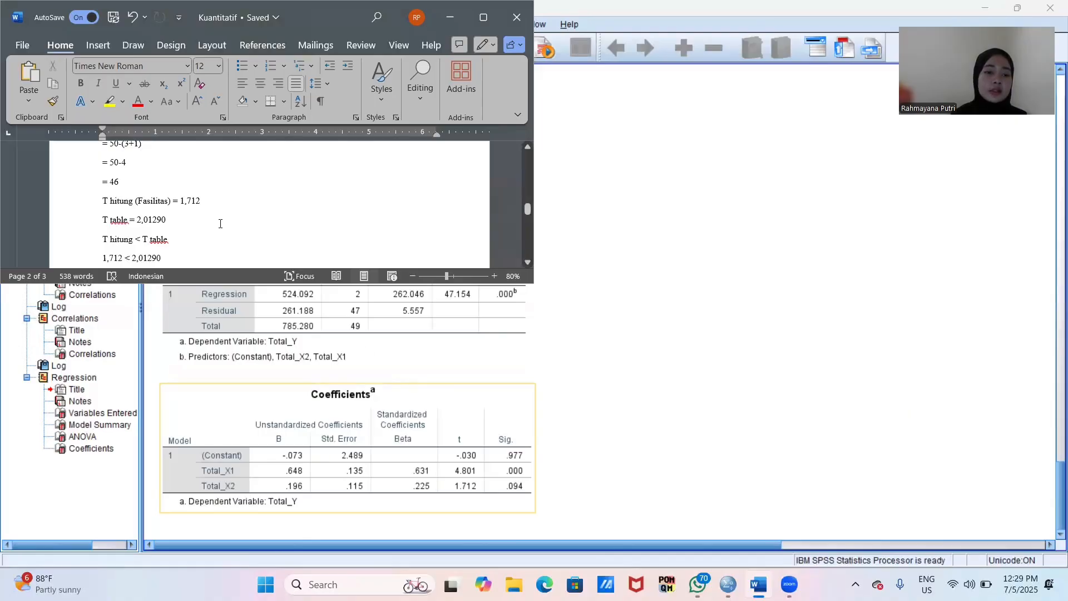
pyautogui.scroll(-1, 220, 222)
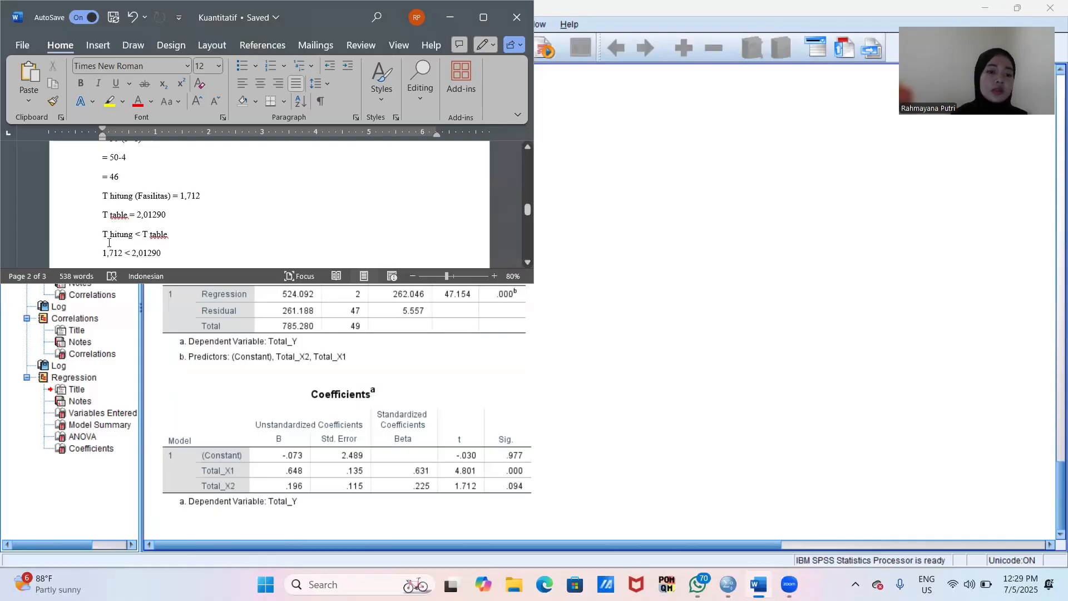
pyautogui.scroll(-1, 167, 217)
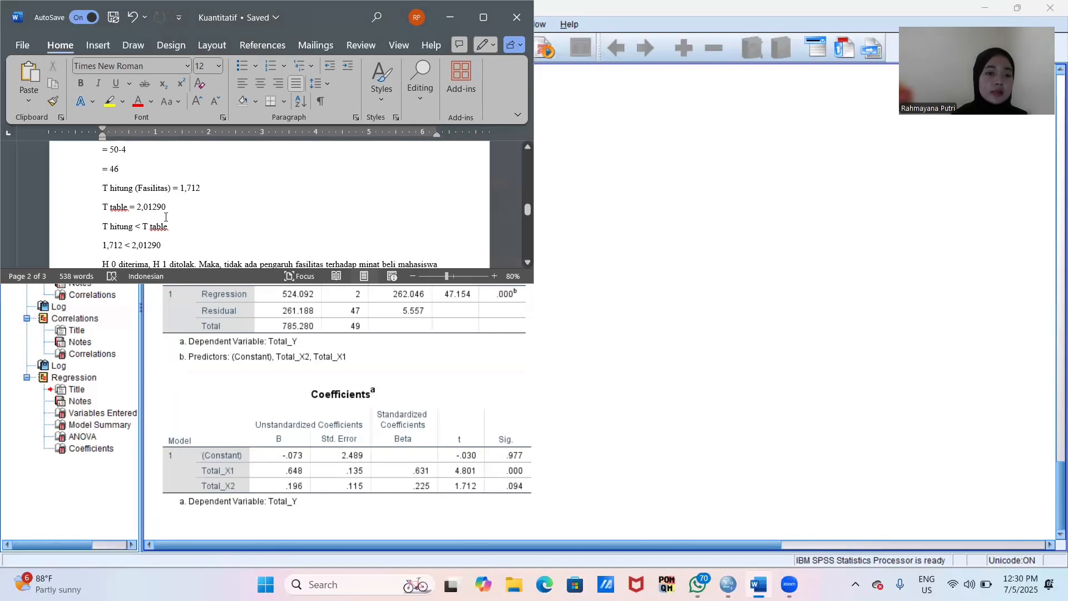
pyautogui.scroll(-2, 168, 231)
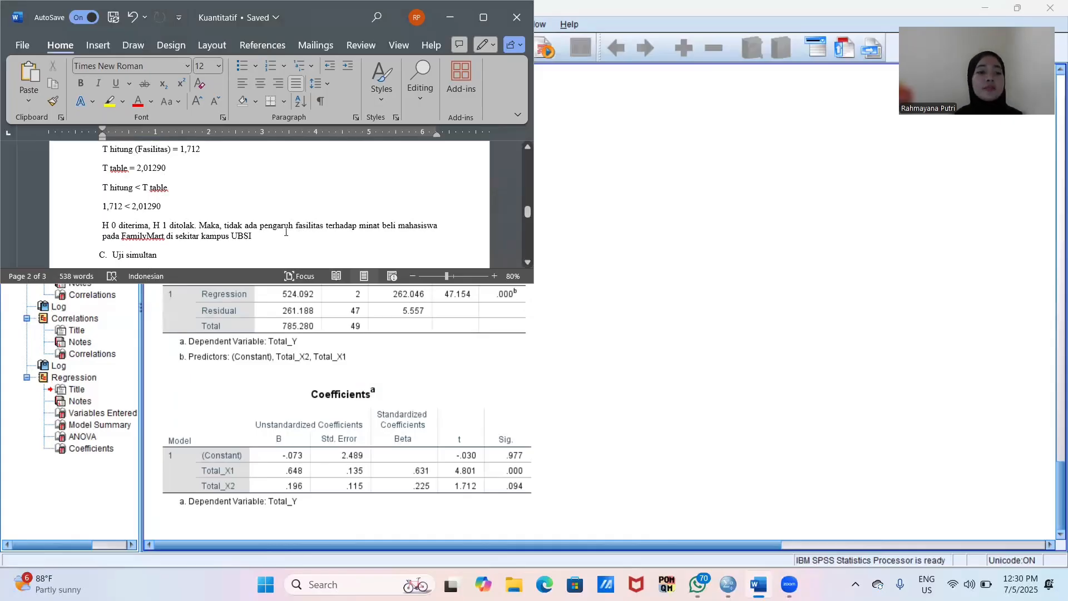
# - Read the Uji simultan section in the Word document and bring up the ANOVA table in the SPSS output to compare the F value
pyautogui.scroll(-3, 150, 179)
pyautogui.scroll(-1, 114, 193)
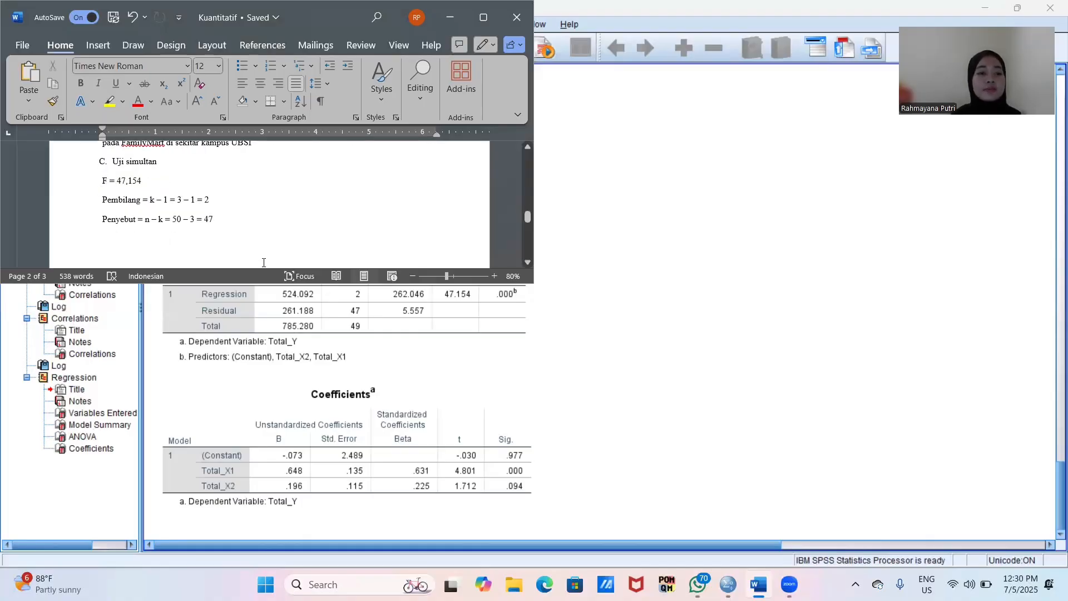
pyautogui.click(447, 435)
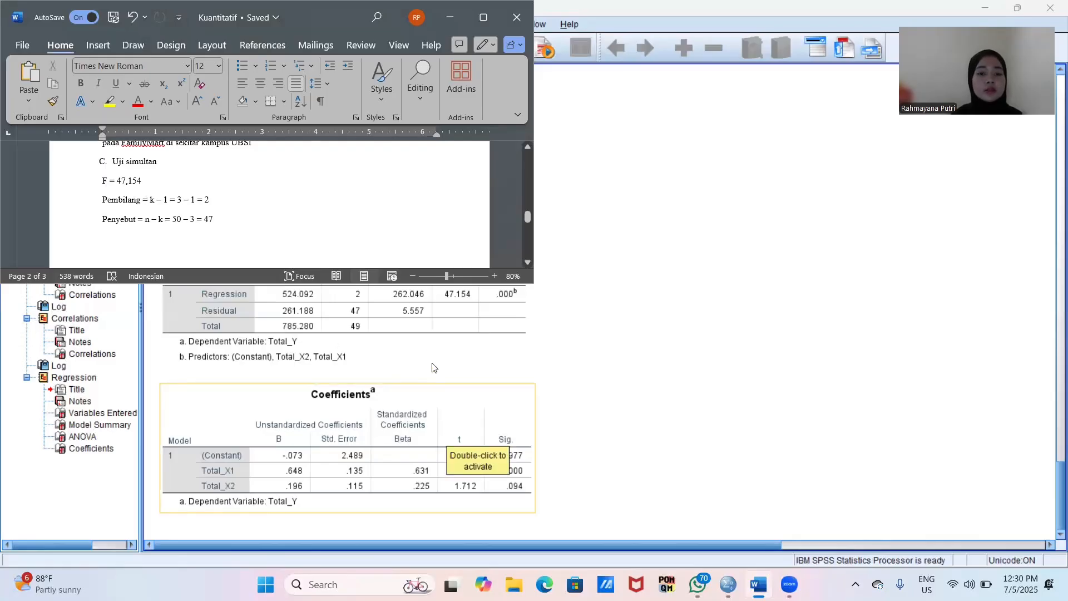
pyautogui.scroll(3, 427, 346)
pyautogui.scroll(2, 427, 346)
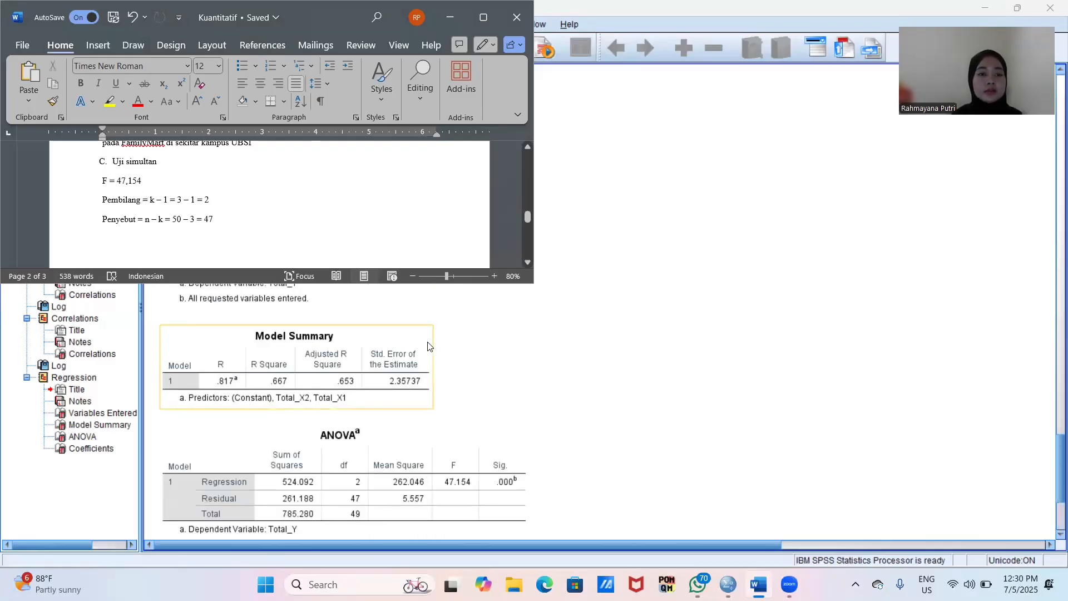
pyautogui.click(476, 451)
pyautogui.scroll(-2, 479, 471)
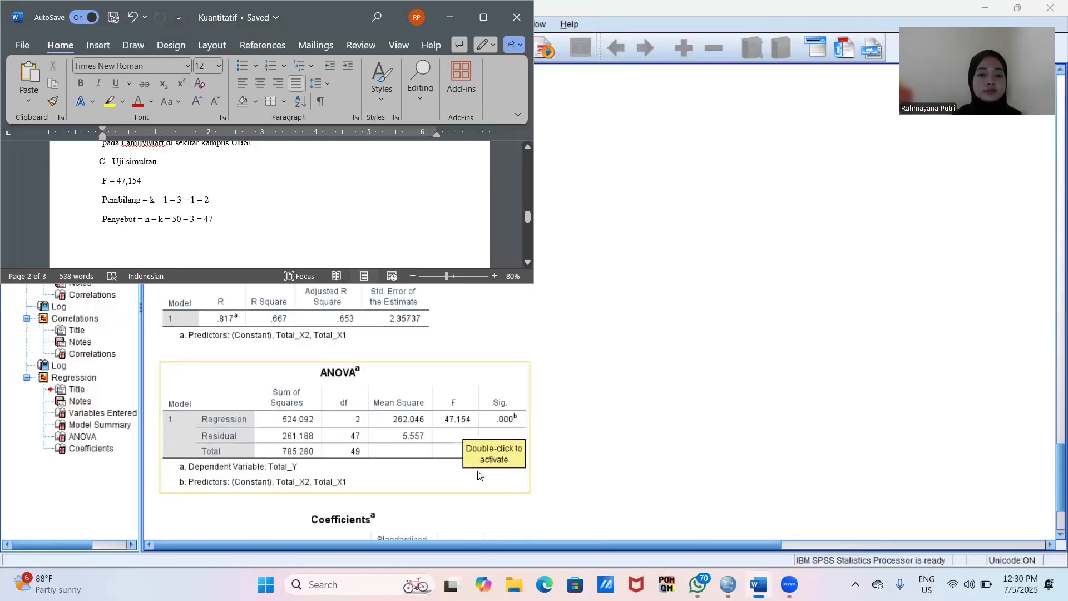